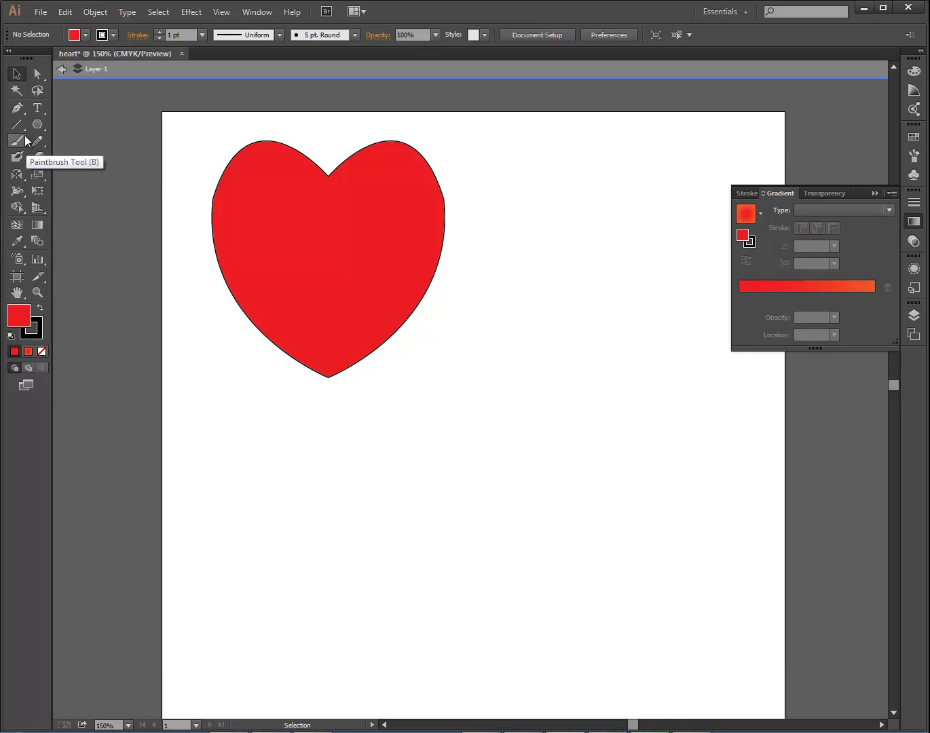
Draw a red circle below the heart and make an overlapping copy about 1.05 in to its right
scroll(309, 299, "down", 1)
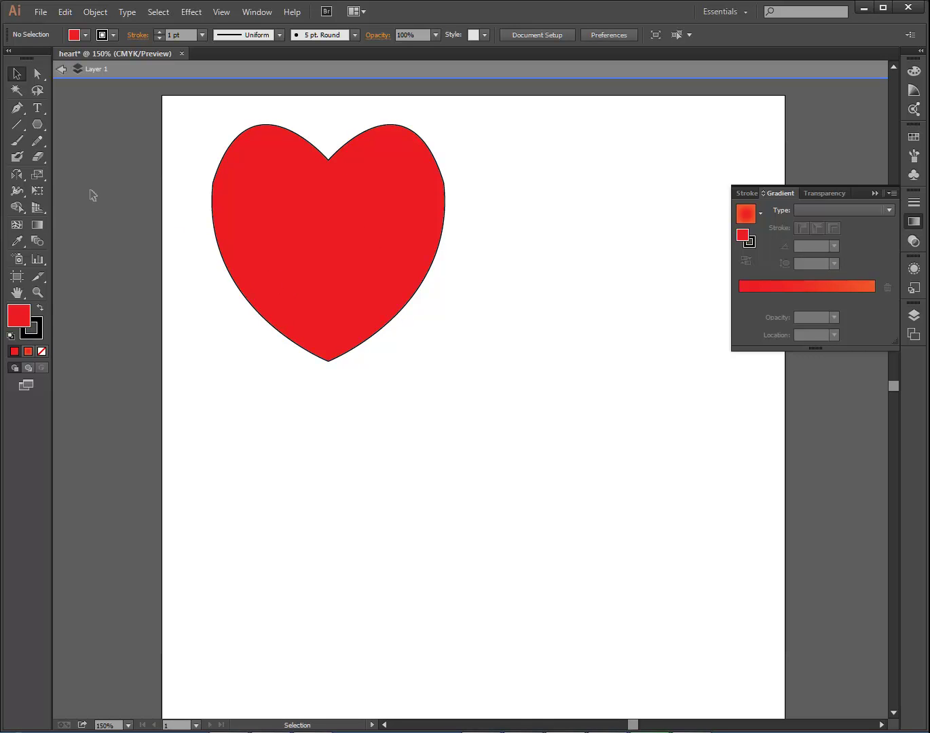
left_click_drag(37, 124, 91, 155)
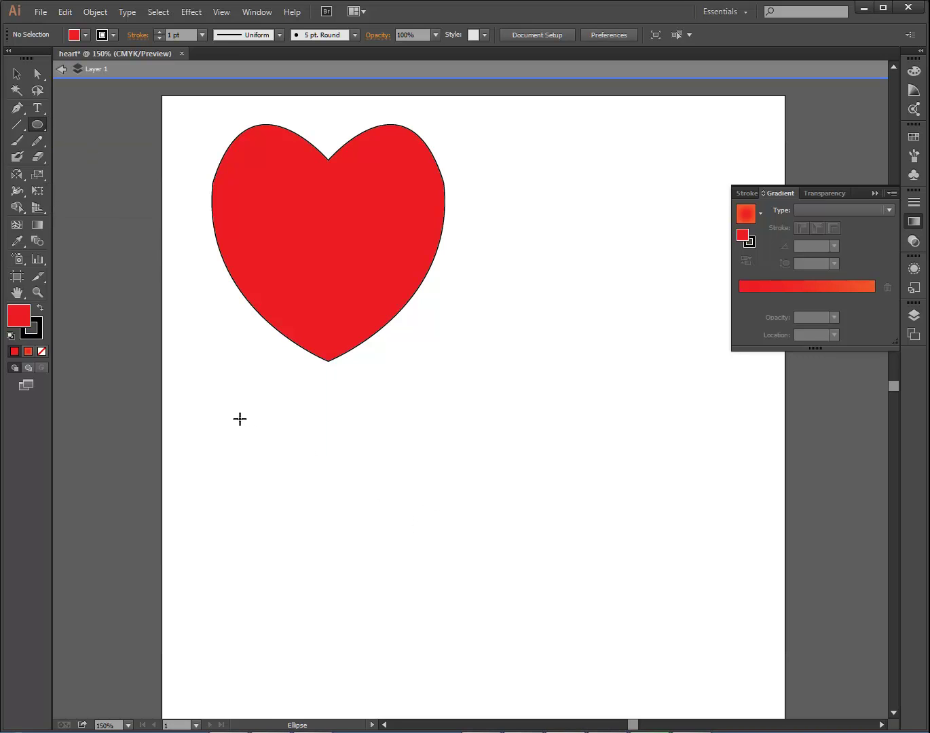
left_click_drag(239, 419, 338, 495)
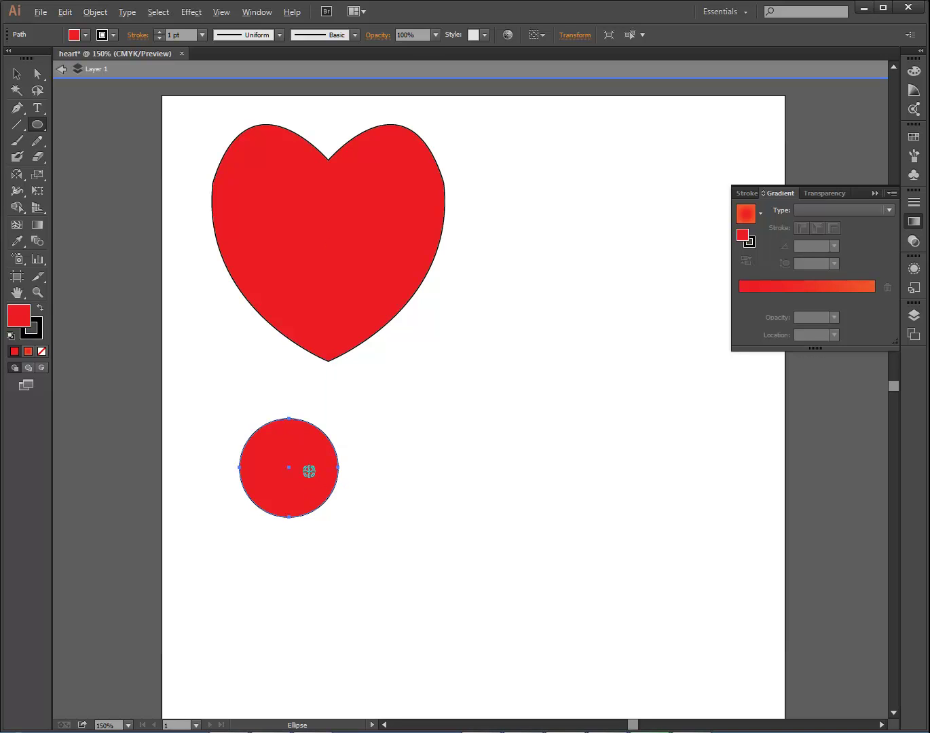
left_click_drag(307, 474, 363, 473)
key("ctrl+z")
left_click(16, 73)
left_click_drag(311, 488, 392, 488)
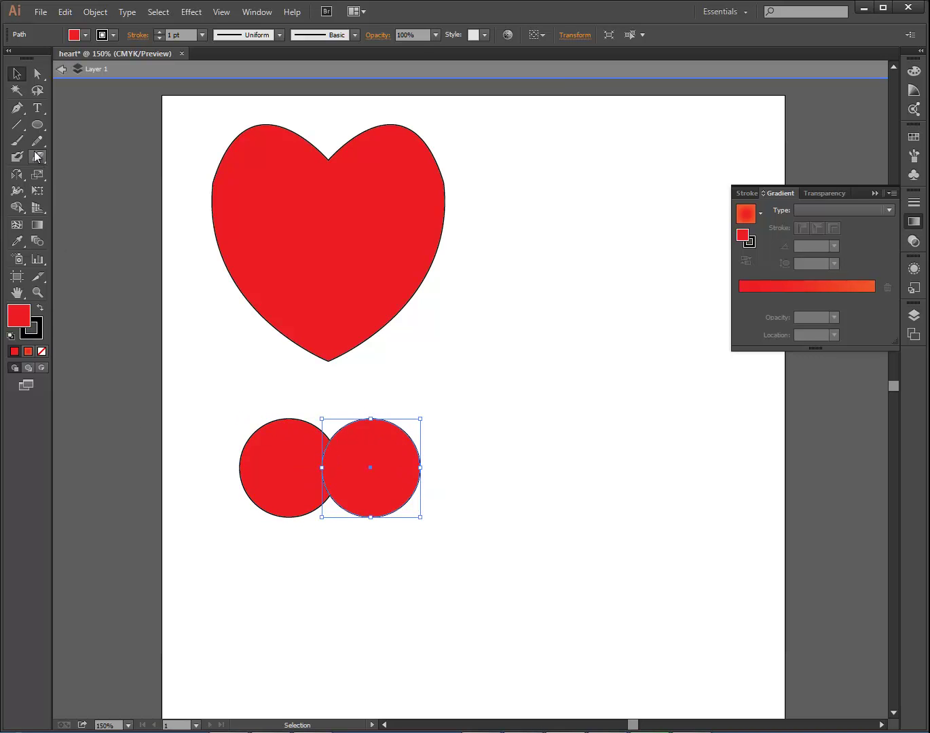
Draw a three-sided red polygon with a level base from the left circle's edge
left_click(36, 129)
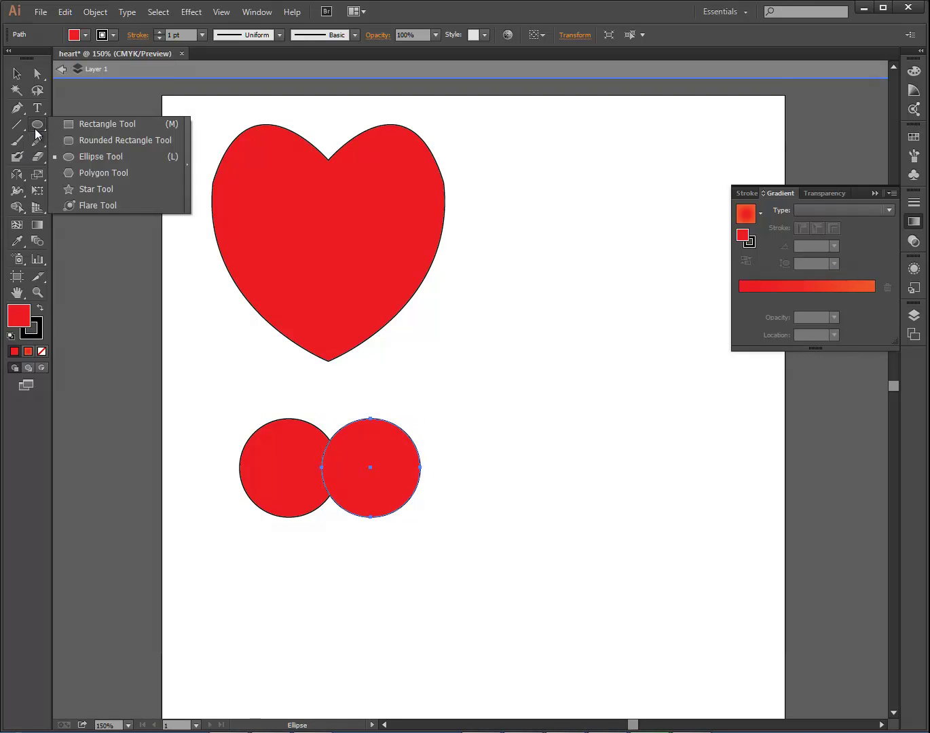
left_click(103, 172)
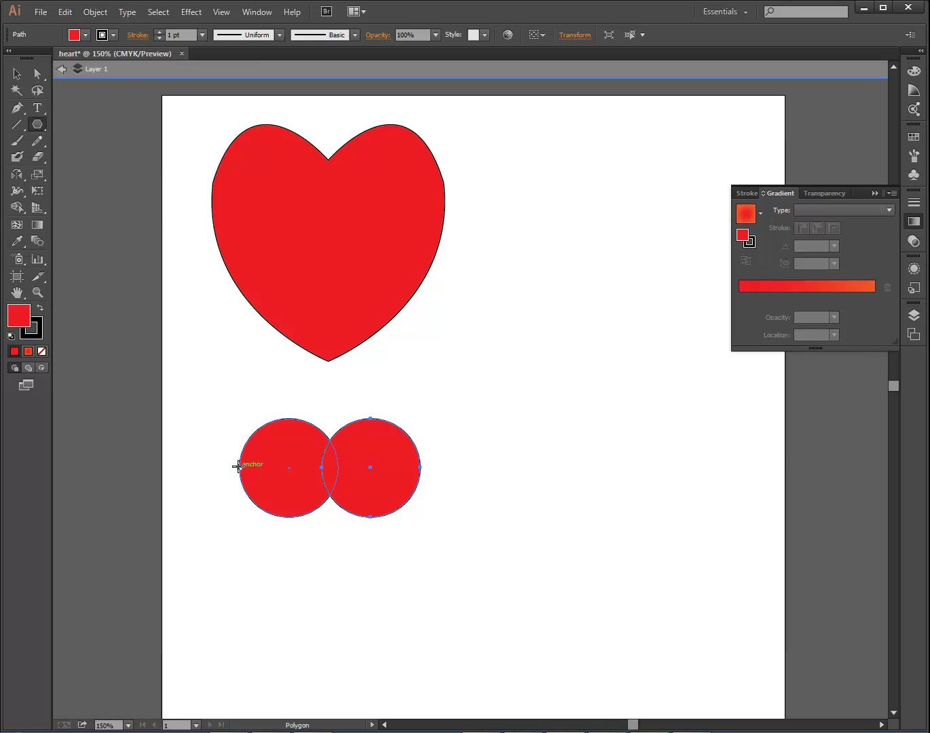
left_click_drag(238, 468, 339, 522)
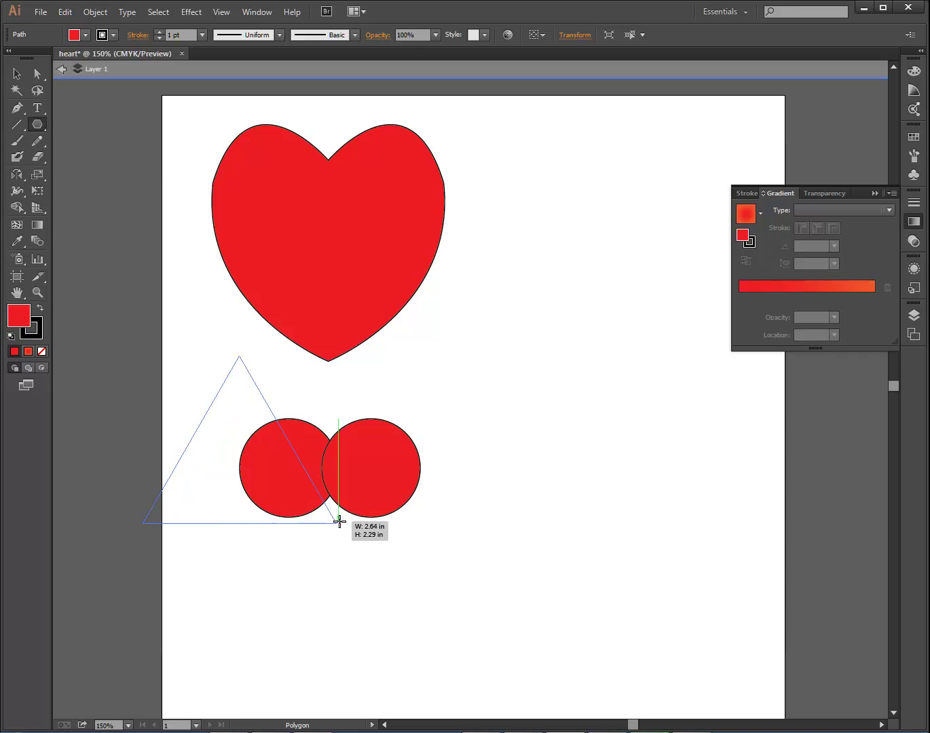
mouse_move(340, 522)
left_mouse_down()
mouse_move(338, 542)
mouse_move(340, 514)
mouse_move(336, 522)
left_mouse_up()
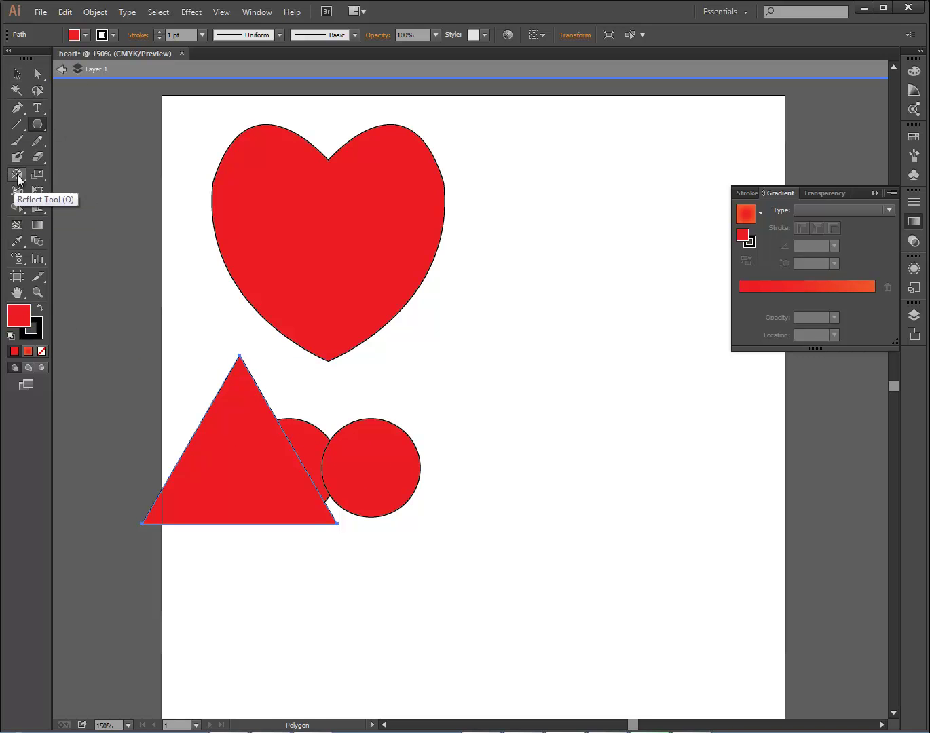
Reflect the triangle upside down and move it beneath the two circles
left_click(18, 176)
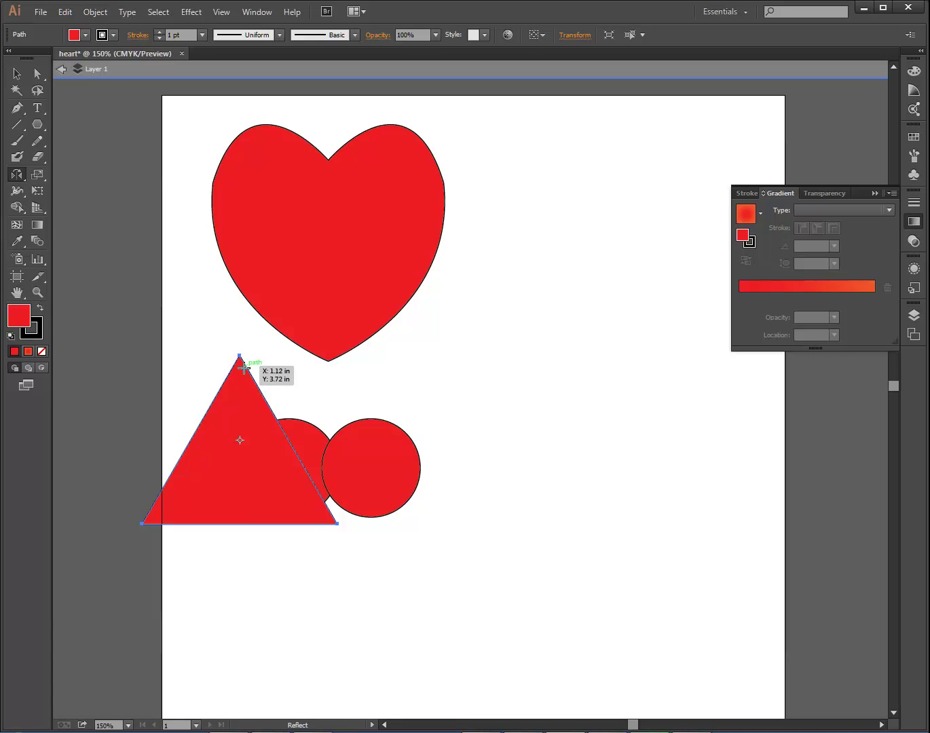
left_click_drag(242, 368, 241, 549)
left_click(17, 75)
left_click_drag(253, 394, 323, 502)
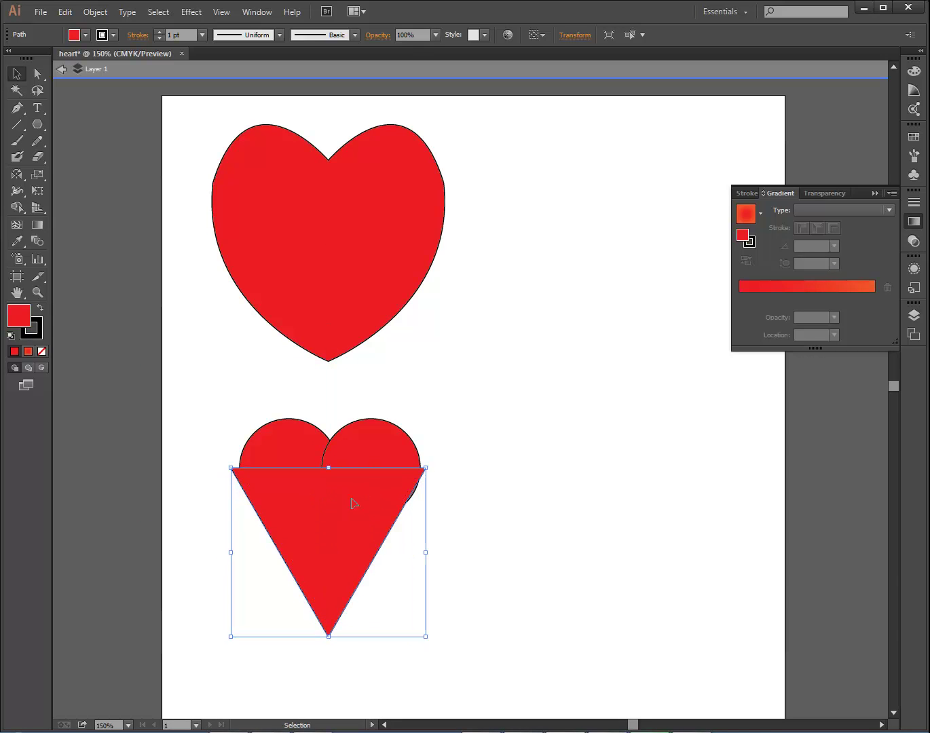
Nudge the triangle slightly right so its base spans both circles
left_click(447, 427)
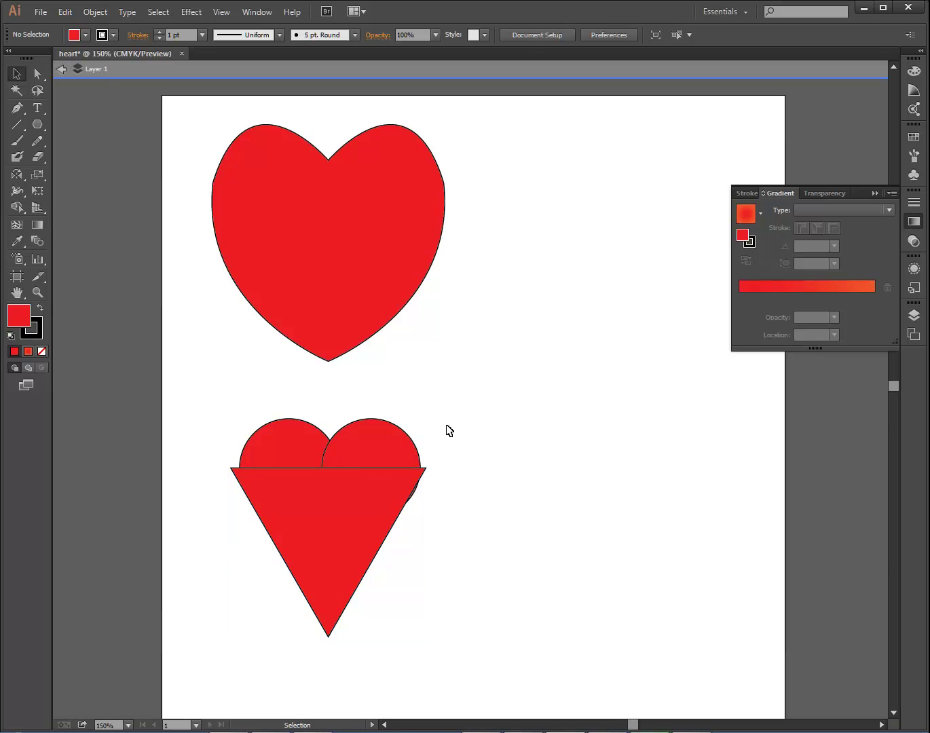
left_click(326, 518)
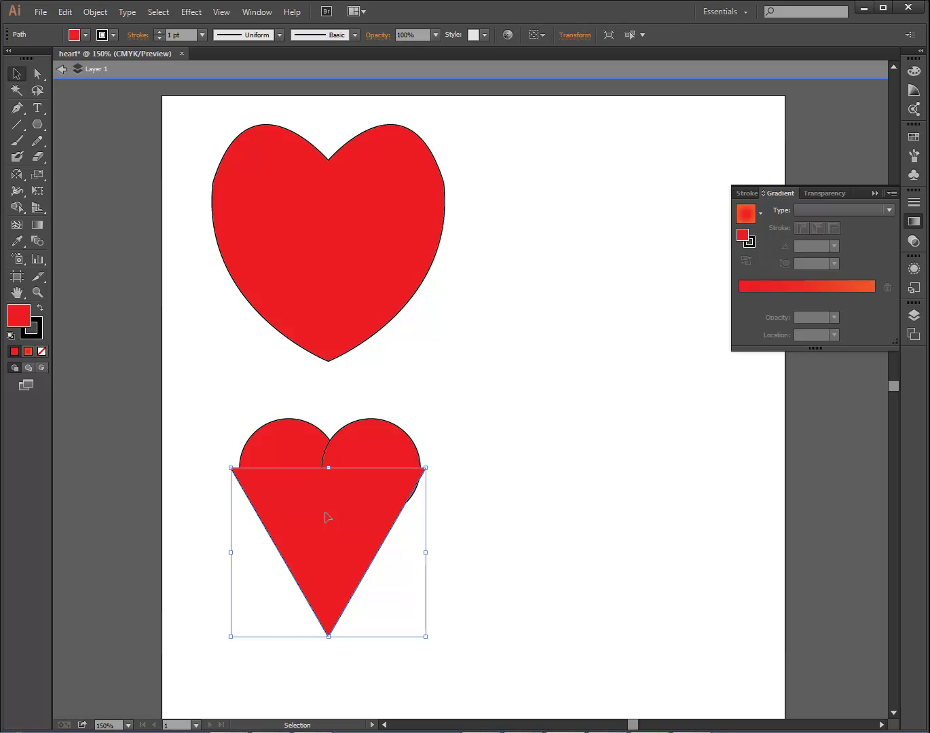
key("Right")
key("Right")
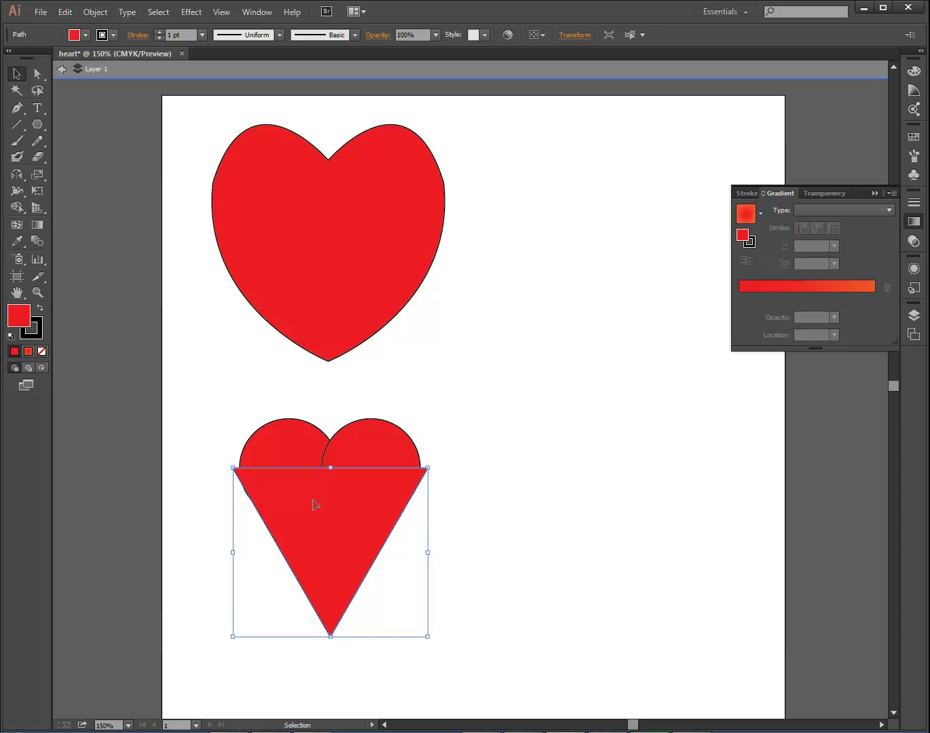
left_click(540, 444)
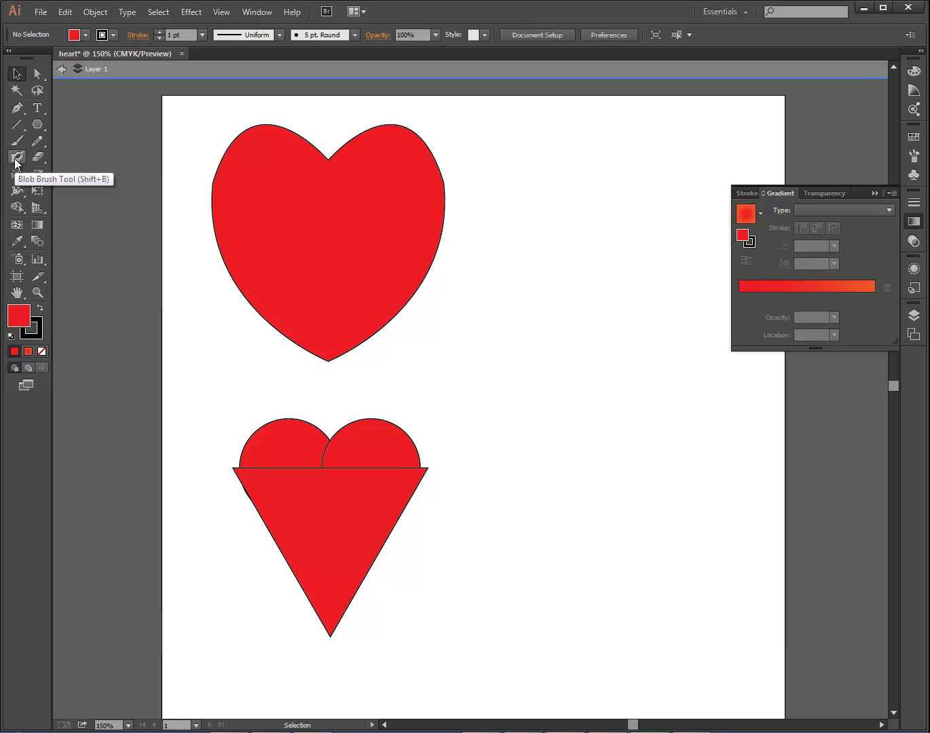
Unite both circles and the triangle with Shape Builder, then Alt-click away the left and right slivers
left_click(21, 207)
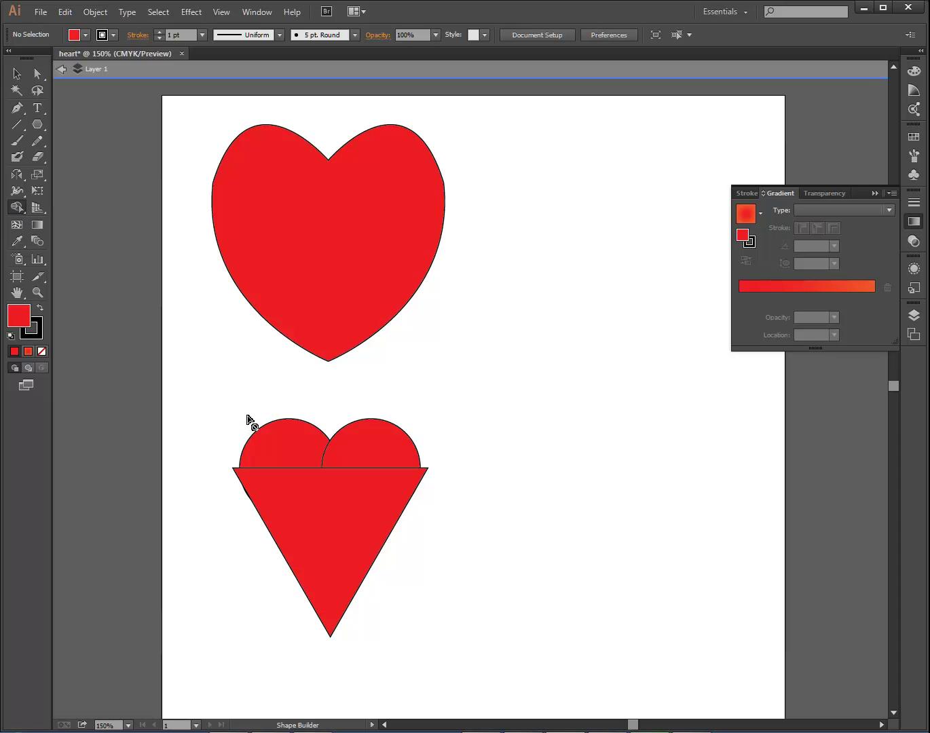
key("v")
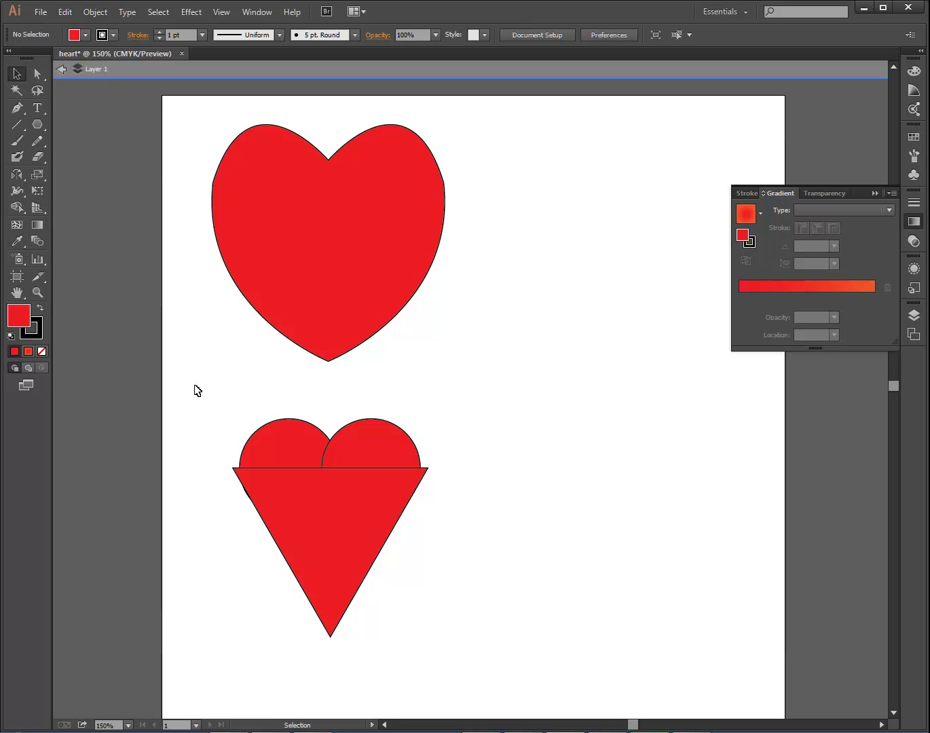
left_click_drag(229, 409, 437, 521)
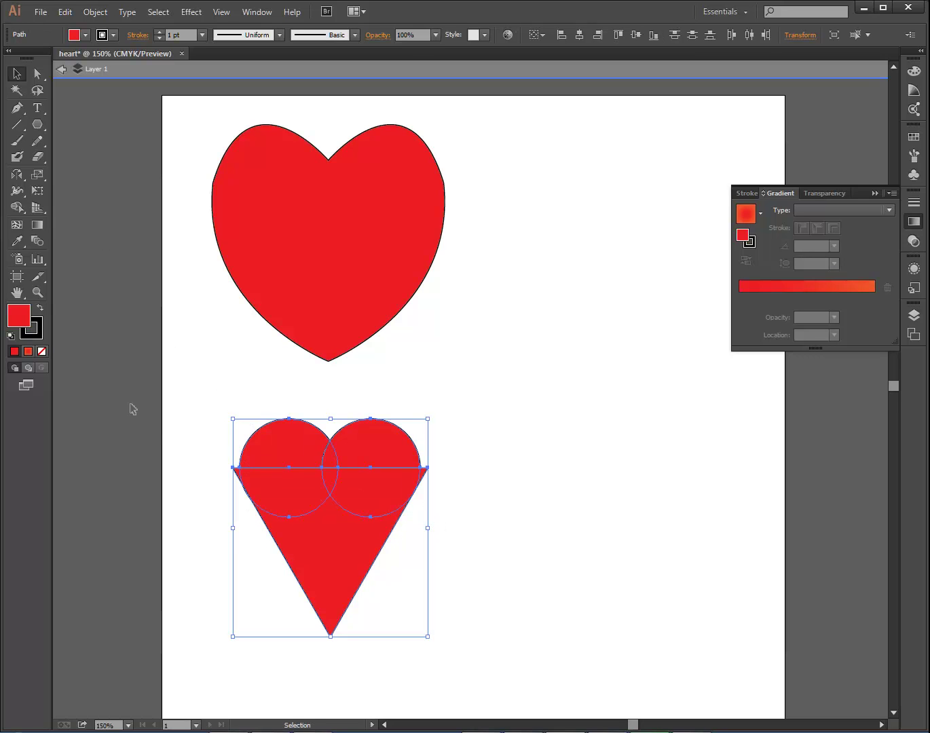
left_click(16, 207)
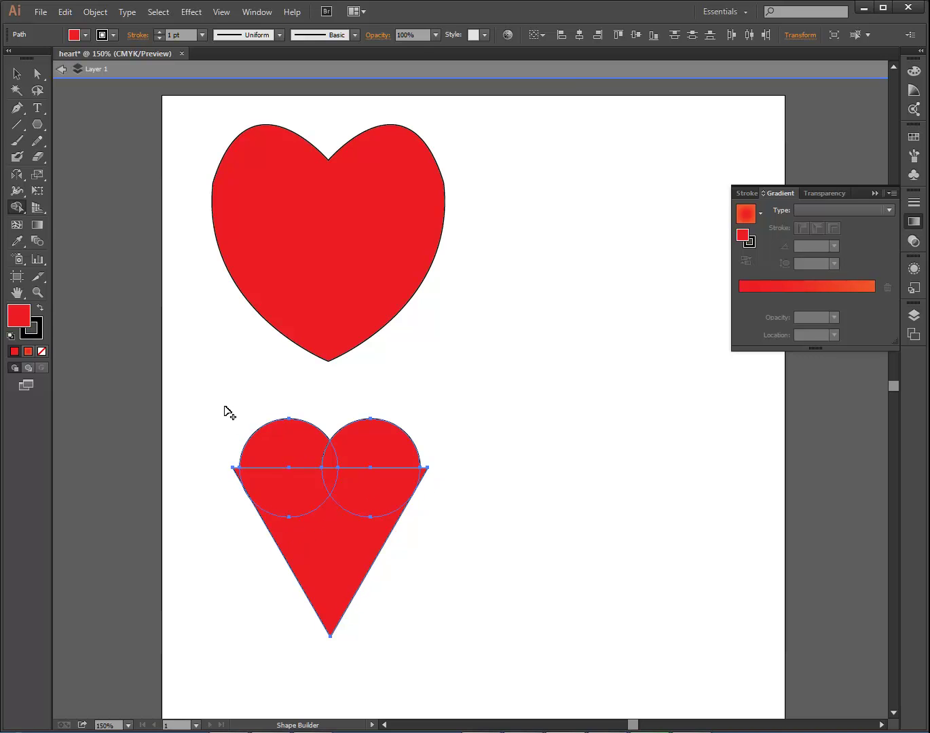
mouse_move(225, 407)
left_mouse_down()
mouse_move(322, 531)
mouse_move(315, 485)
mouse_move(347, 457)
mouse_move(363, 467)
mouse_move(368, 503)
left_mouse_up()
left_click(423, 474, "alt")
left_click(235, 472, "alt")
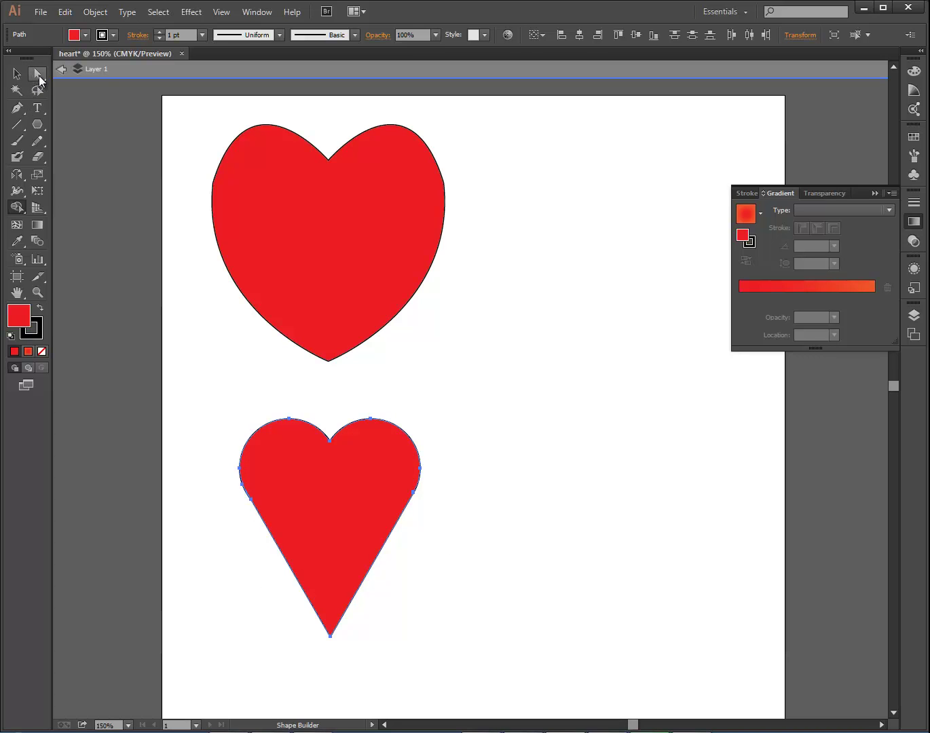
Raise the lower heart's bottom anchor point to shorten its tip
left_click(37, 73)
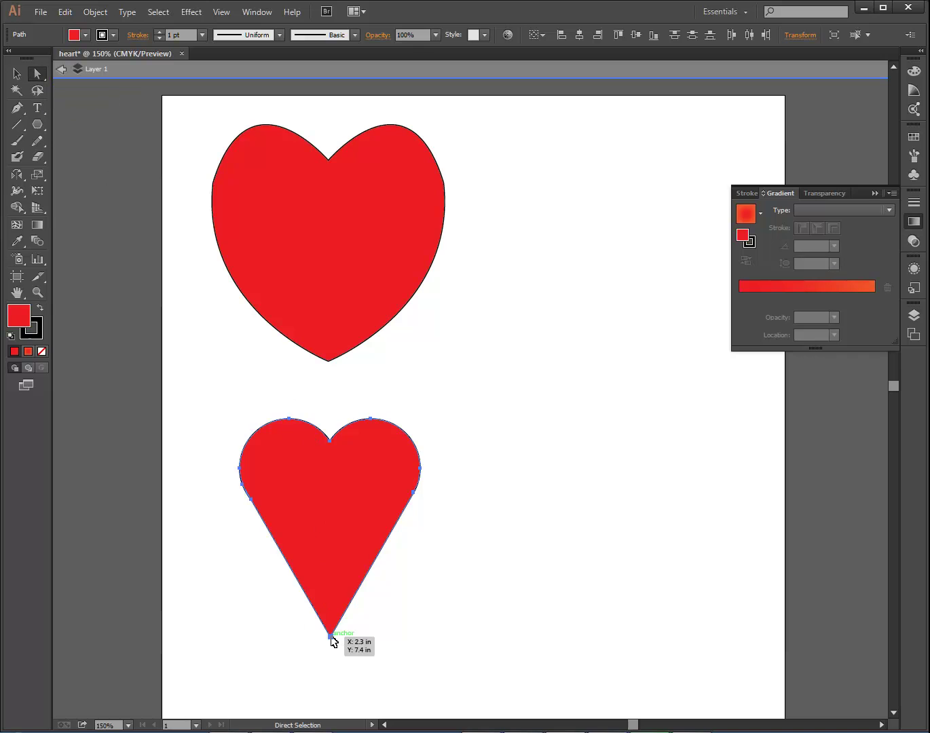
left_click_drag(332, 641, 334, 611)
left_click(332, 609)
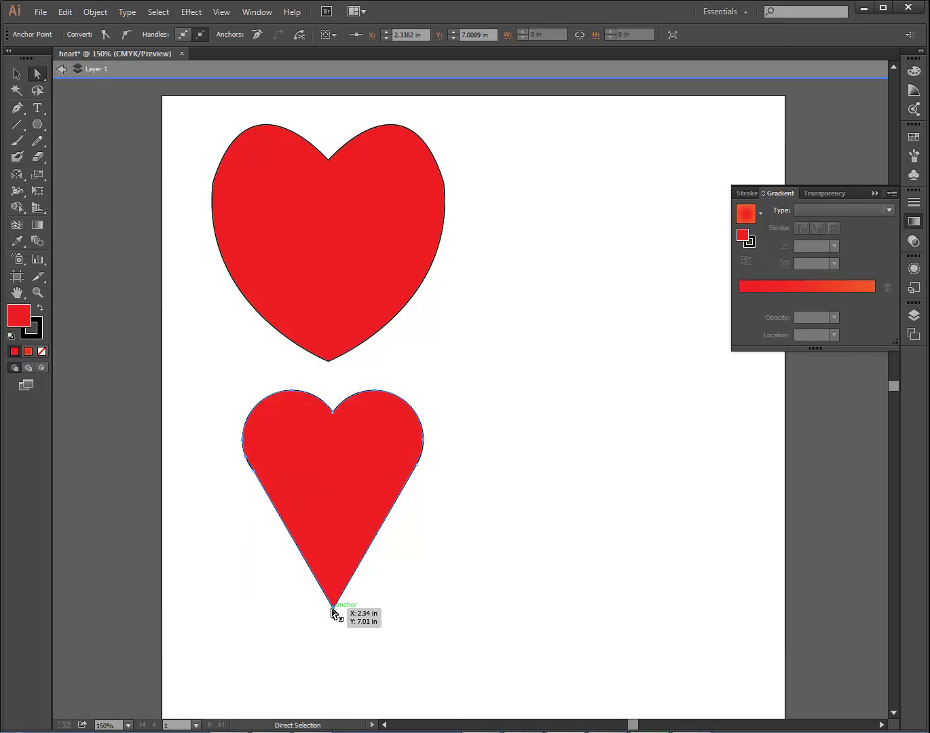
left_click(383, 614)
left_click(332, 552)
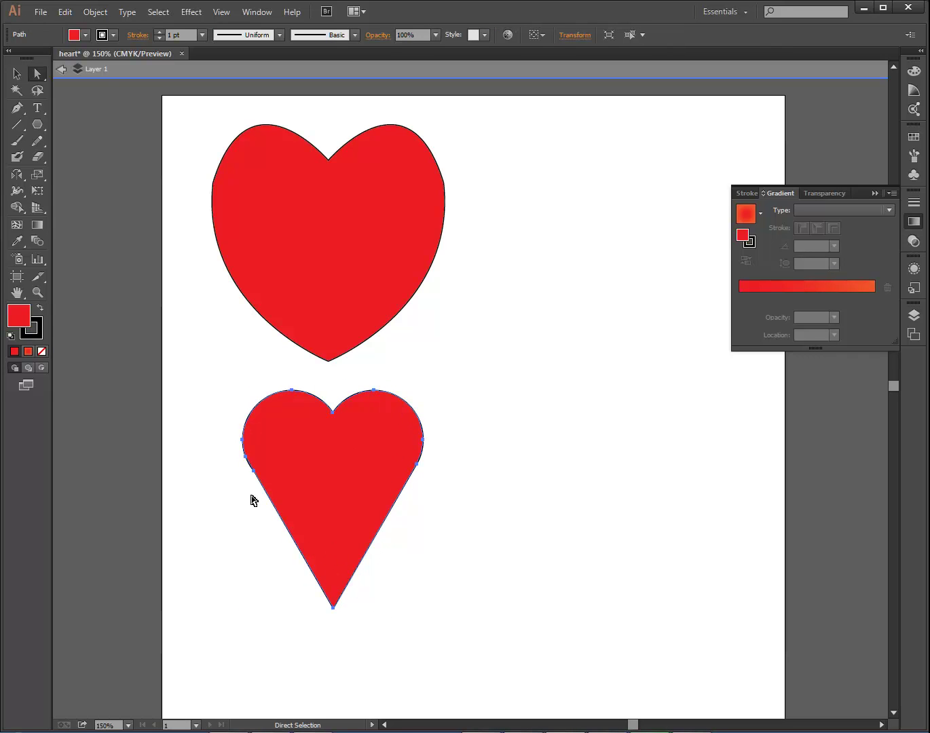
left_click(334, 608)
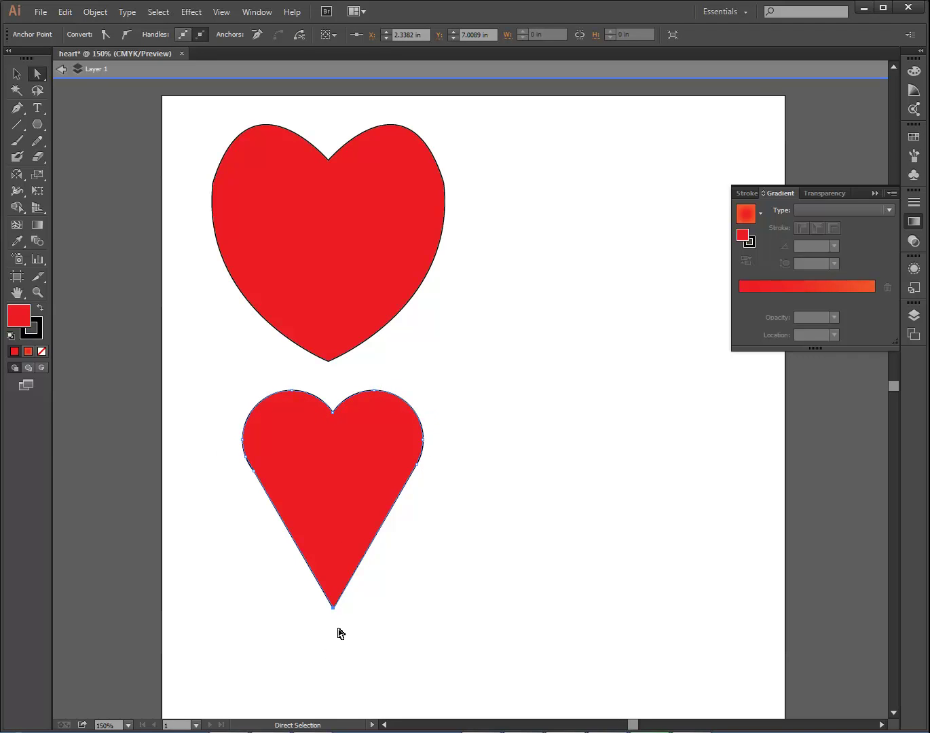
left_click_drag(333, 608, 333, 572)
Delete the stray curved stroke and centre the lower heart beneath the first heart
left_click(17, 73)
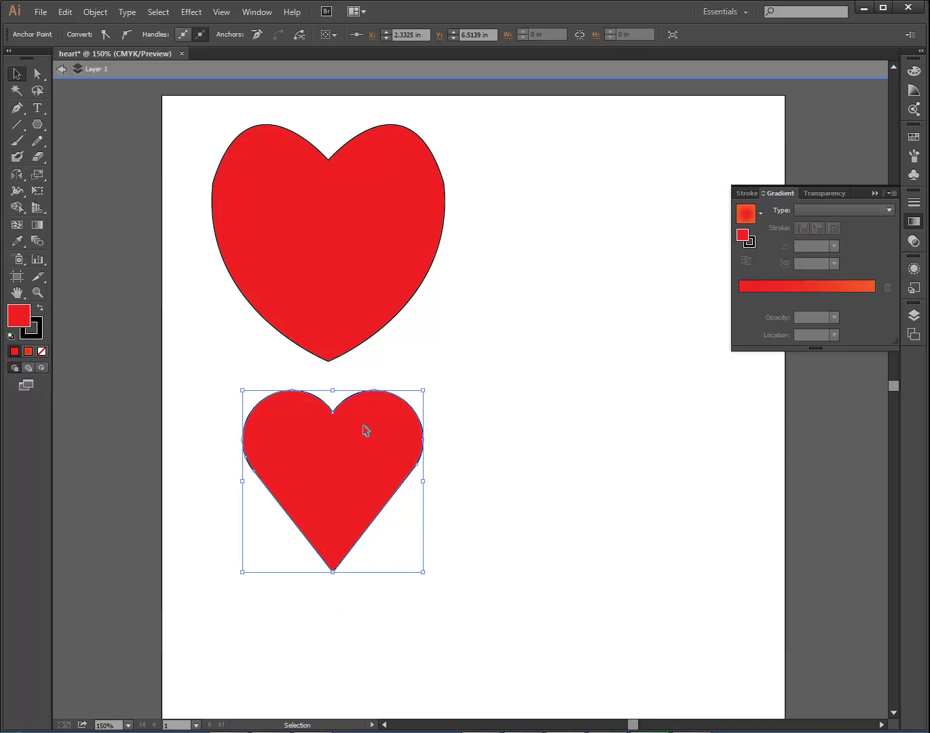
left_click_drag(364, 430, 391, 461)
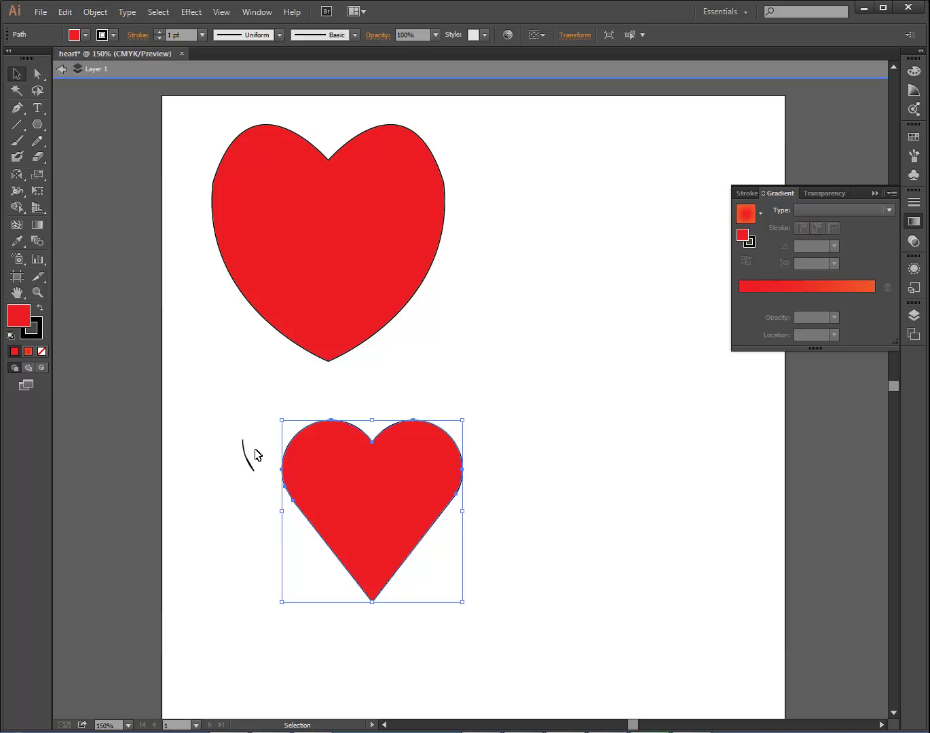
mouse_move(228, 429)
left_mouse_down()
mouse_move(271, 477)
mouse_move(268, 489)
left_mouse_up()
key("Delete")
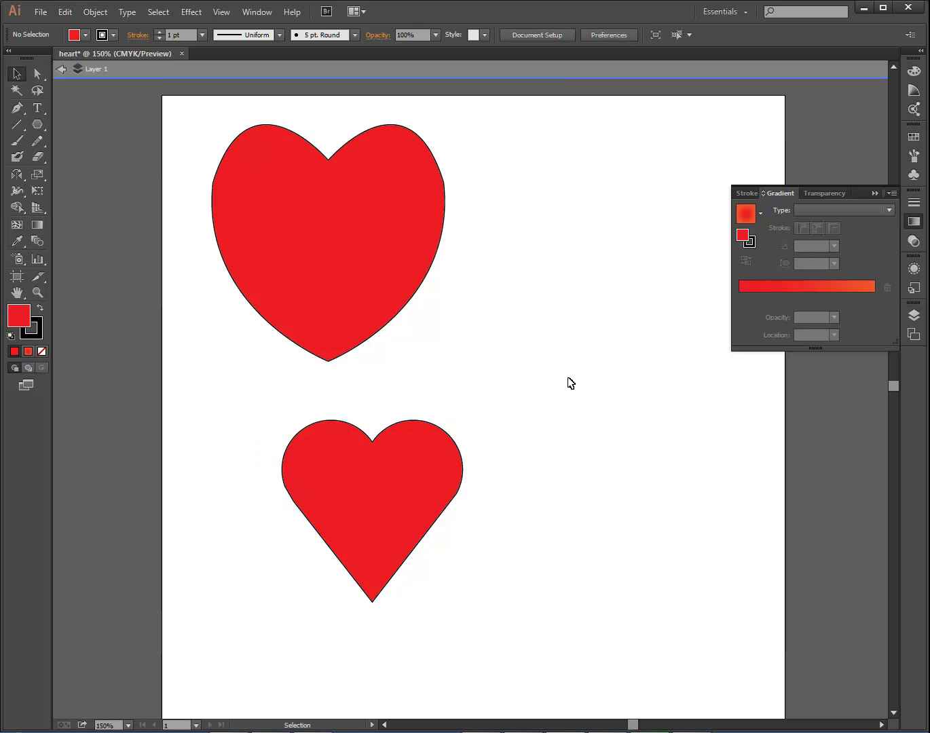
left_click_drag(418, 480, 376, 503)
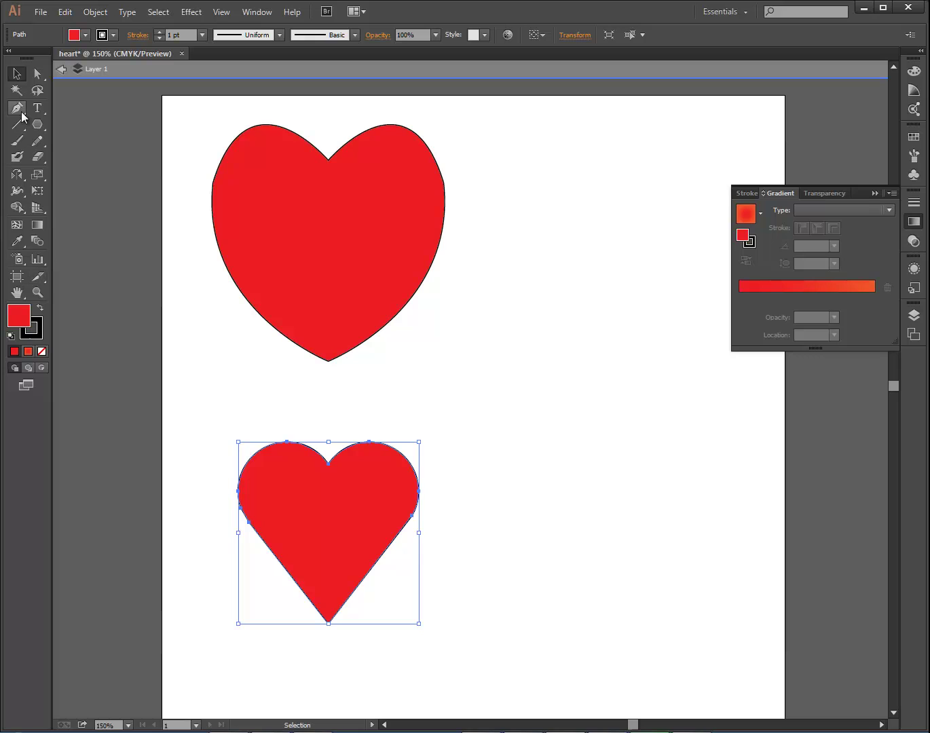
Draw a curved half-heart path with the Pen tool on the right side
left_click(17, 108)
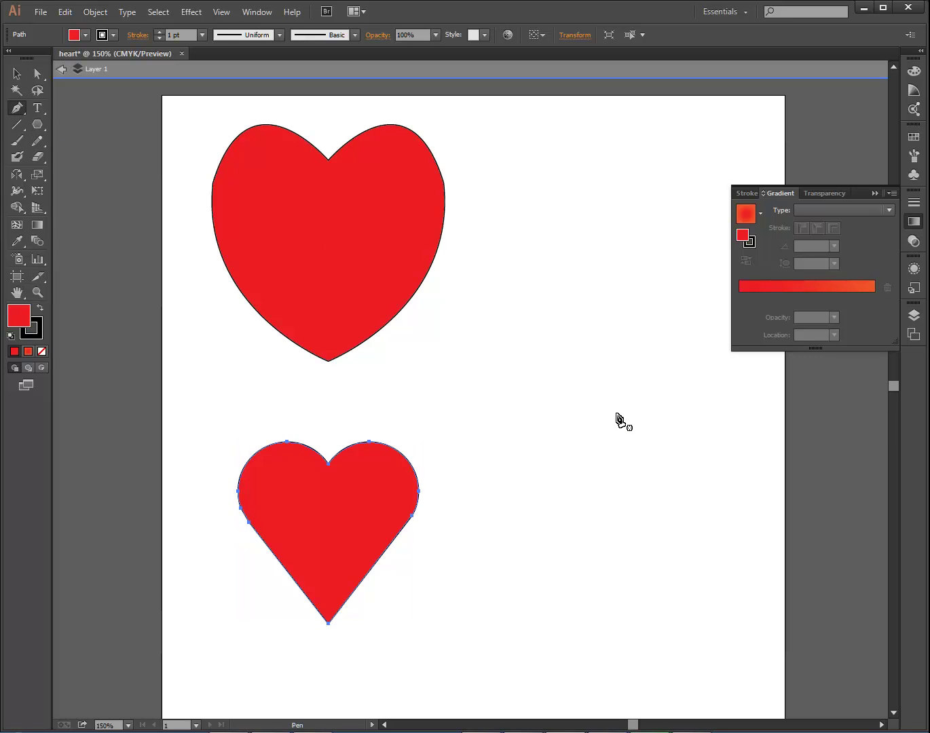
left_click_drag(625, 420, 574, 367)
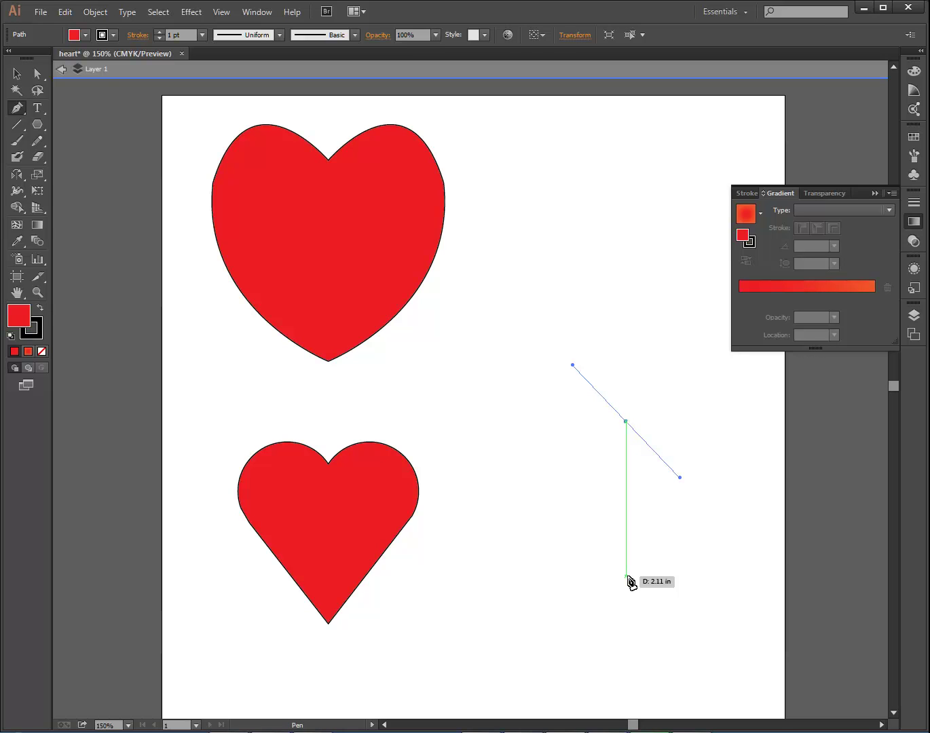
left_click_drag(625, 577, 759, 678)
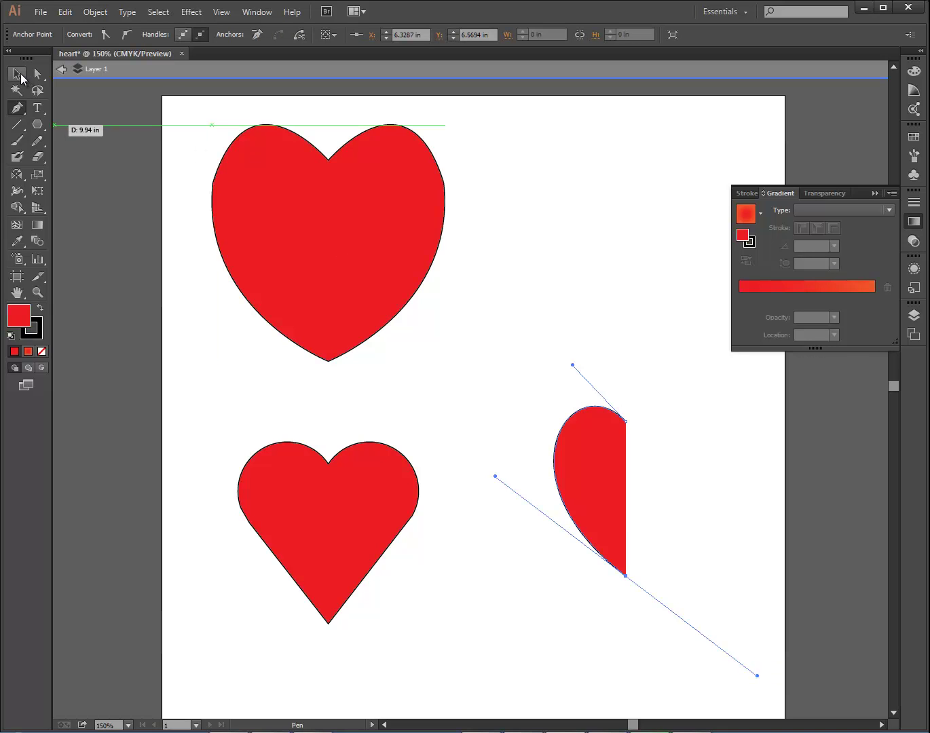
Place a copy of the half-heart to the right and reflect it to complete the heart
left_click(19, 75)
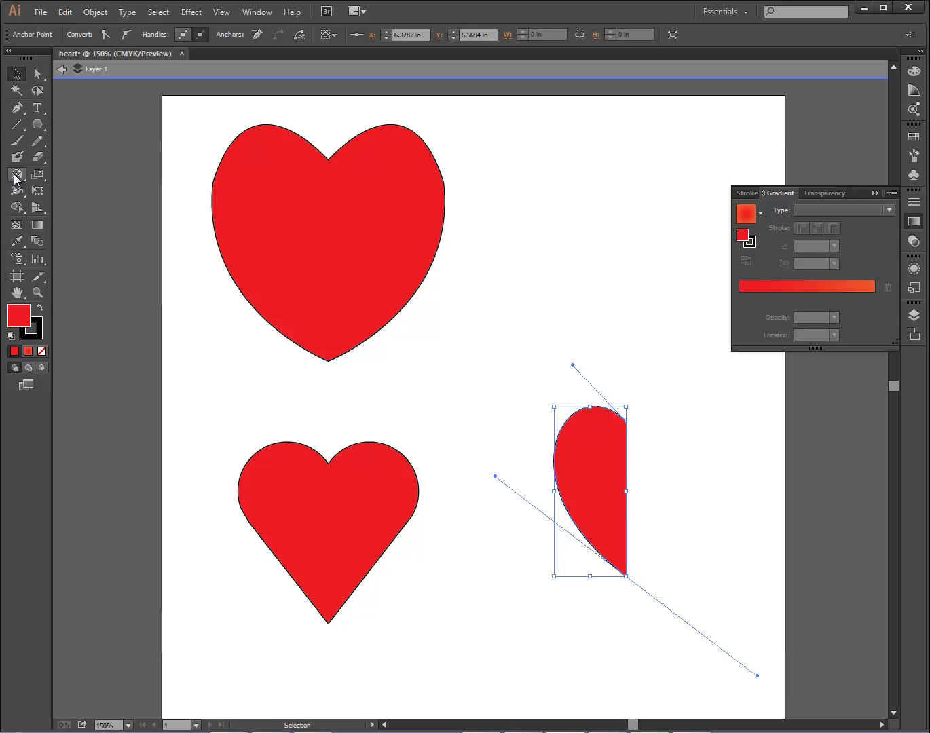
key("o")
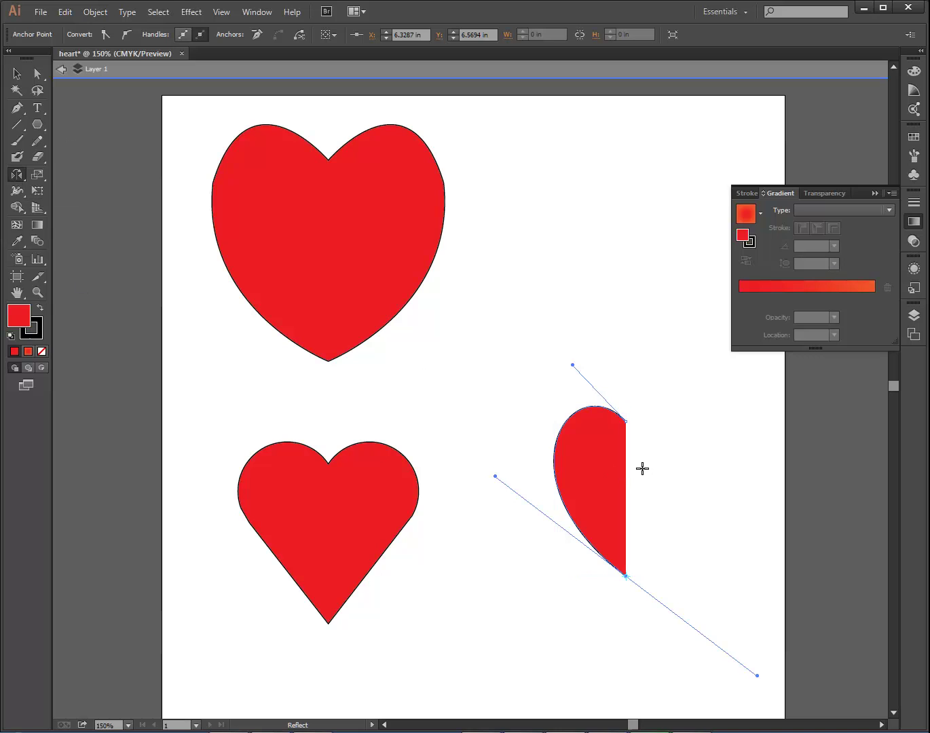
left_click(17, 73)
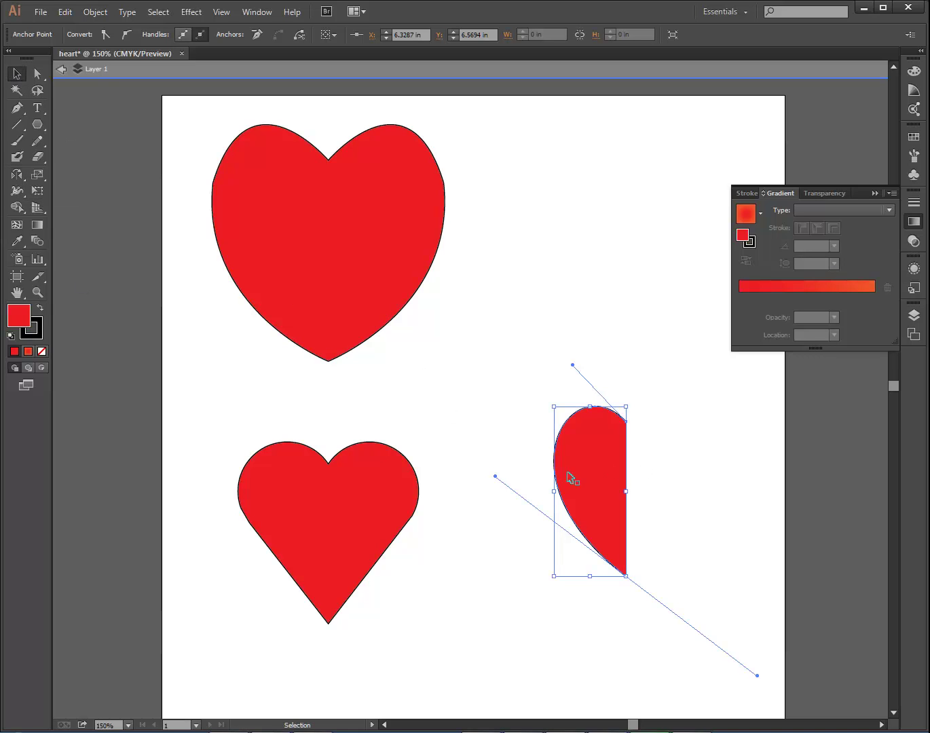
left_click_drag(579, 465, 650, 465)
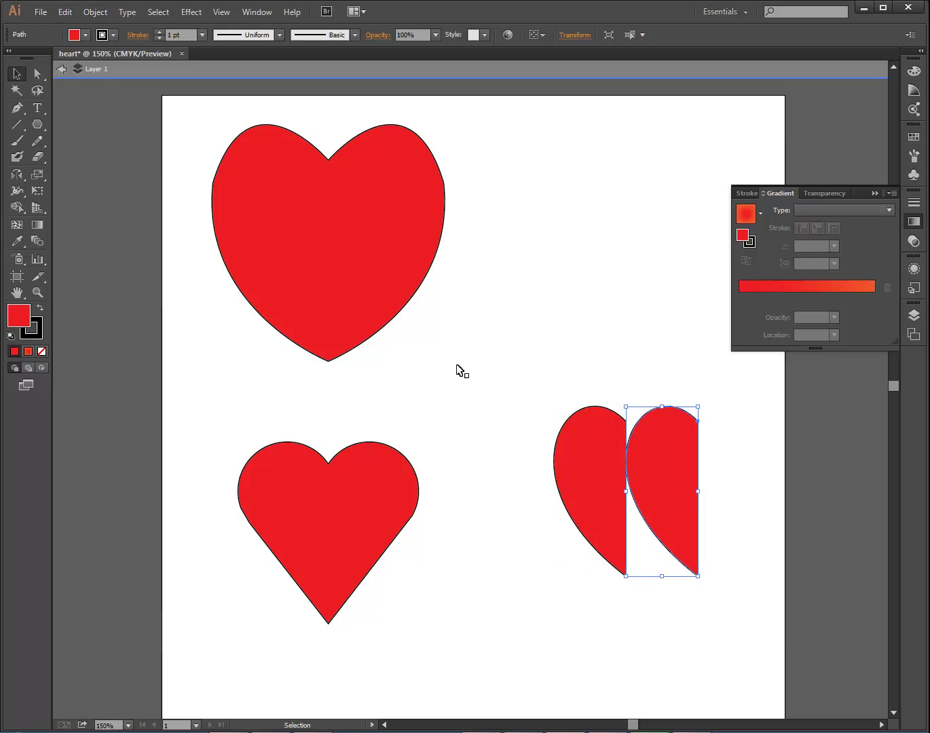
left_click(17, 175)
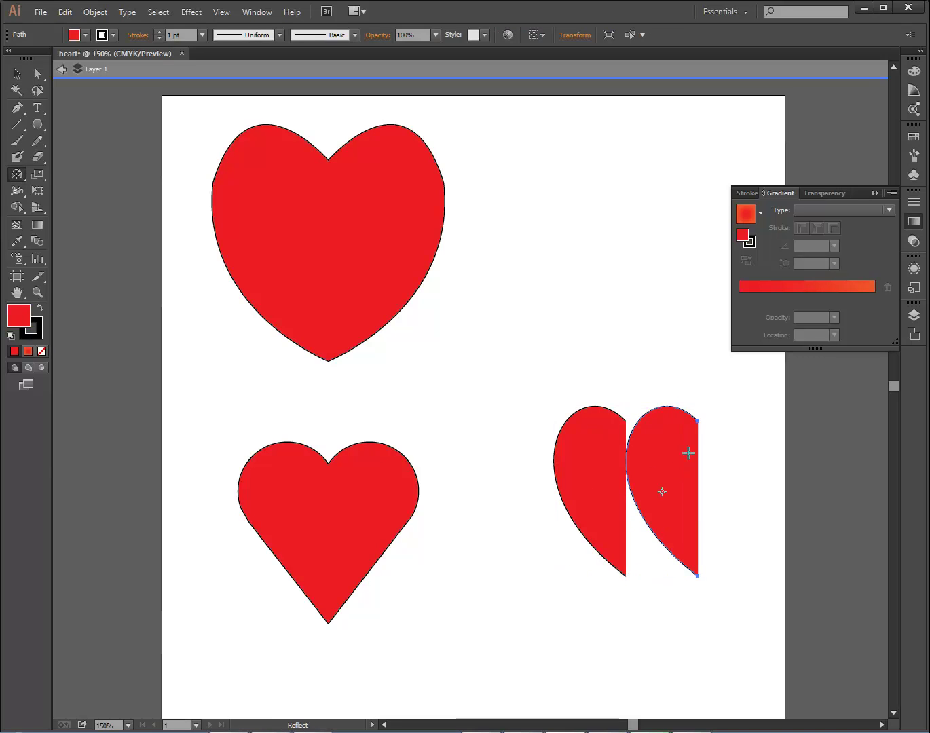
left_click_drag(688, 445, 662, 440)
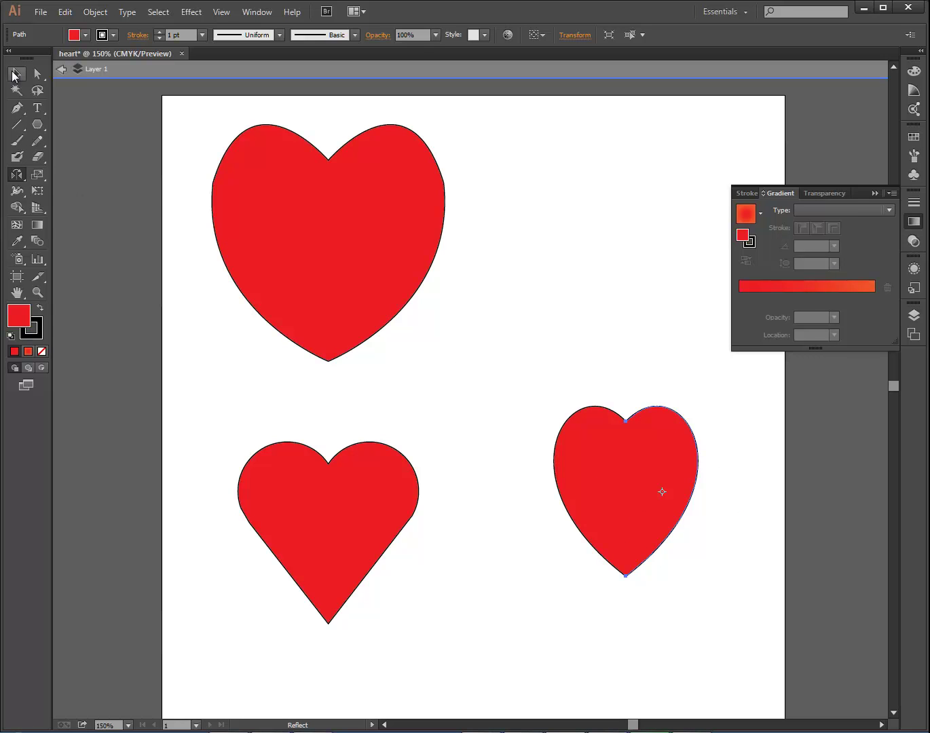
Merge both heart halves with Shape Builder and move the merged heart further right
left_click(15, 75)
left_click_drag(550, 384, 701, 480)
left_click(17, 207)
mouse_move(585, 470)
left_mouse_down()
mouse_move(695, 492)
mouse_move(629, 496)
mouse_move(574, 533)
left_mouse_up()
left_click(17, 78)
left_click_drag(510, 522, 637, 523)
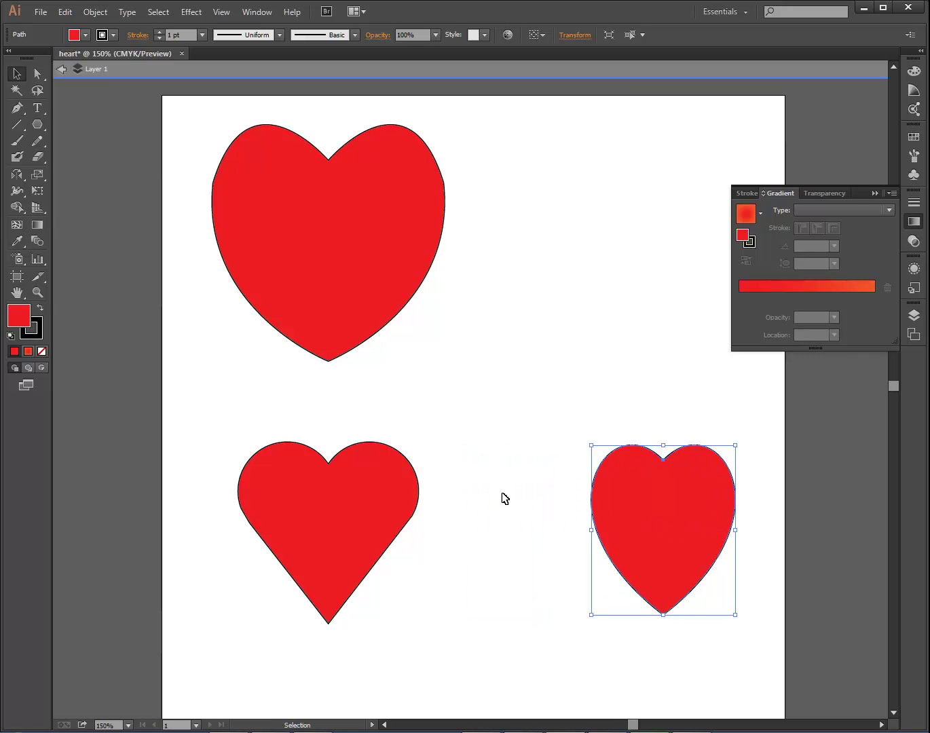
Lower the third heart's top anchor to deepen its dip
left_click(38, 76)
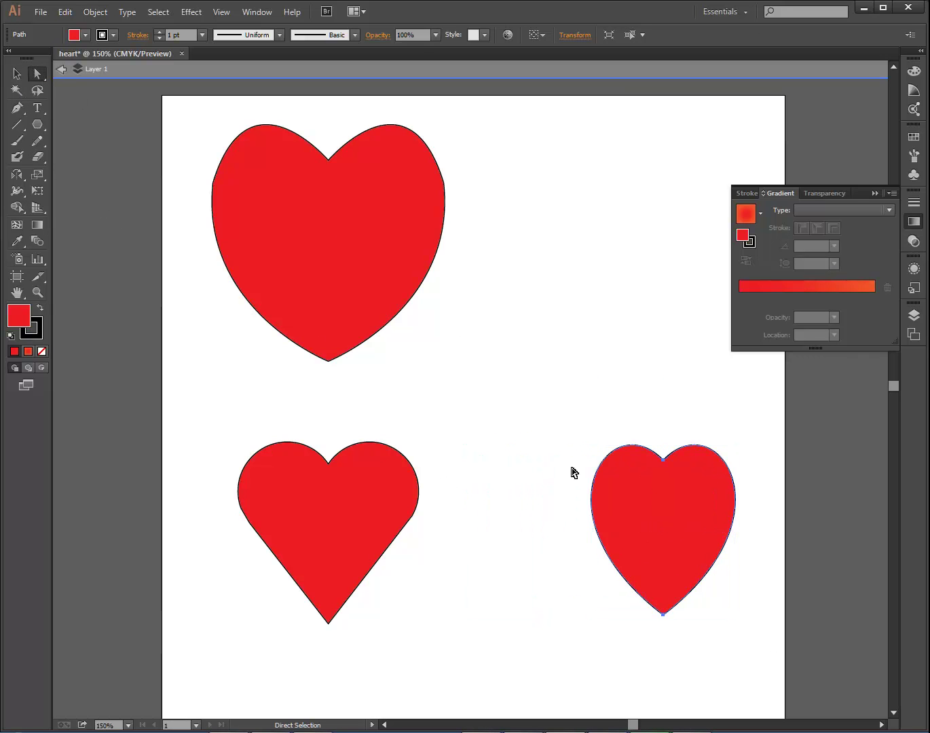
left_click(664, 461)
left_click_drag(664, 463, 665, 479)
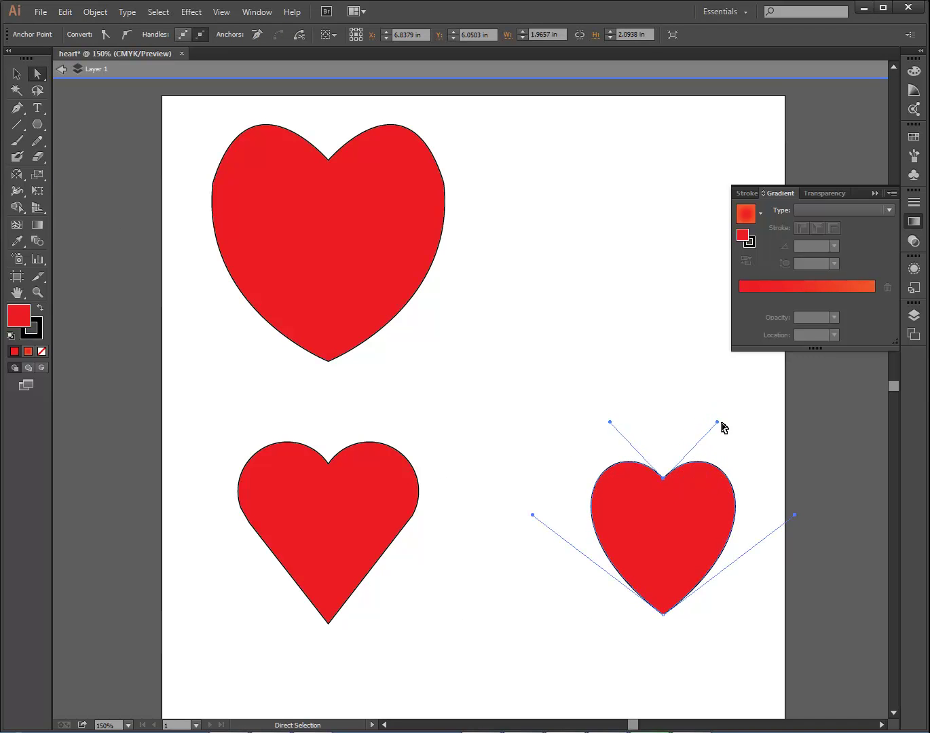
left_click_drag(580, 395, 736, 438)
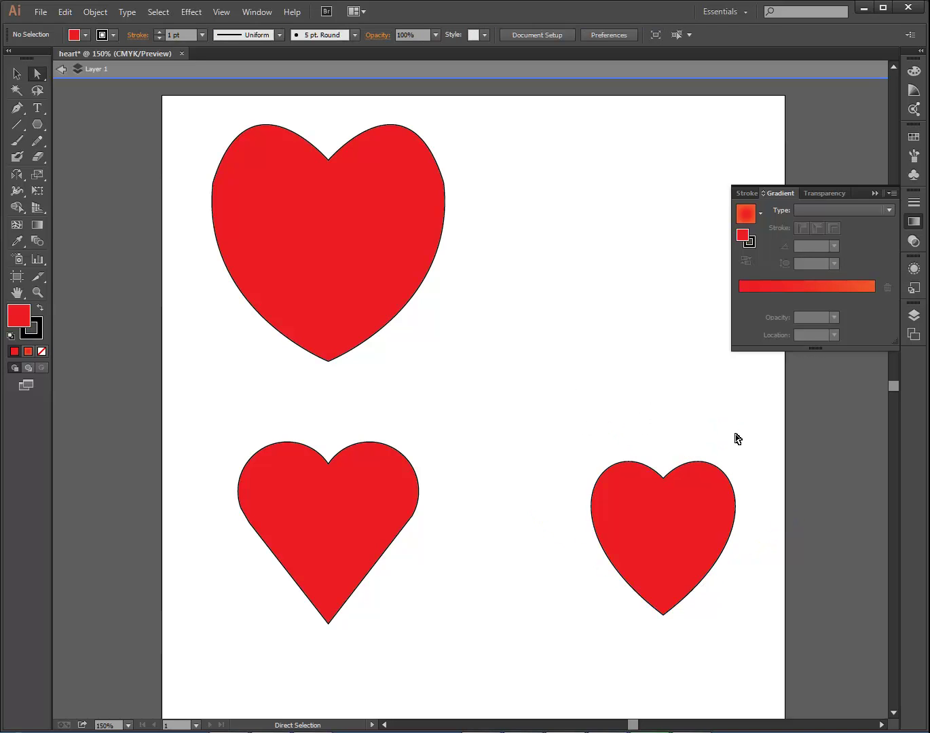
Round out the heart's left and right lobes, then move it up and left
left_click(687, 473)
left_click(665, 481)
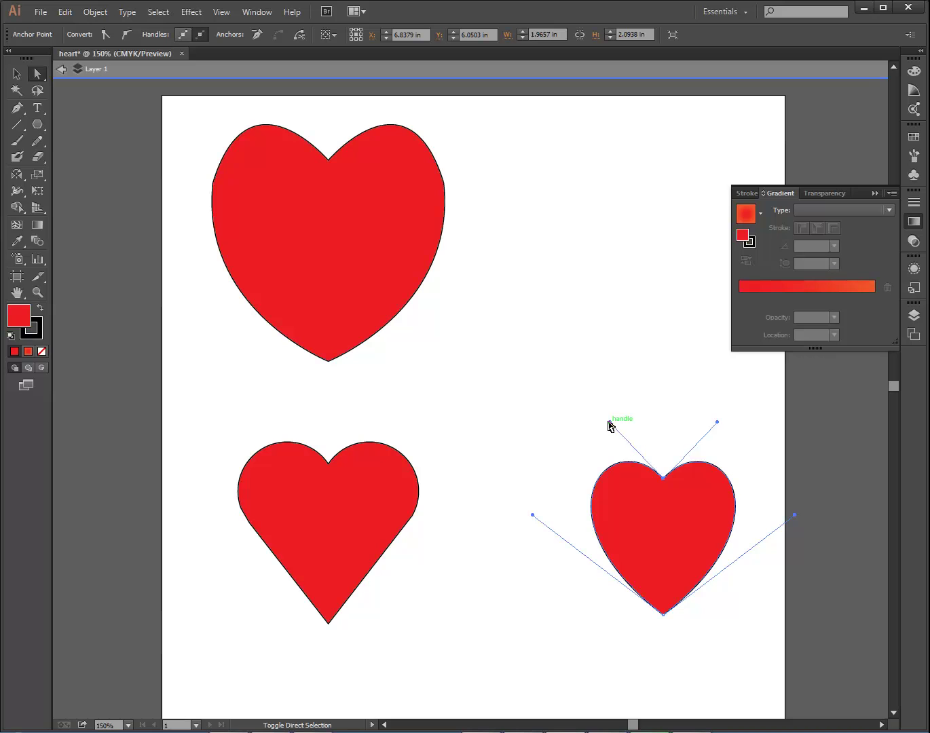
left_click_drag(609, 428, 592, 407)
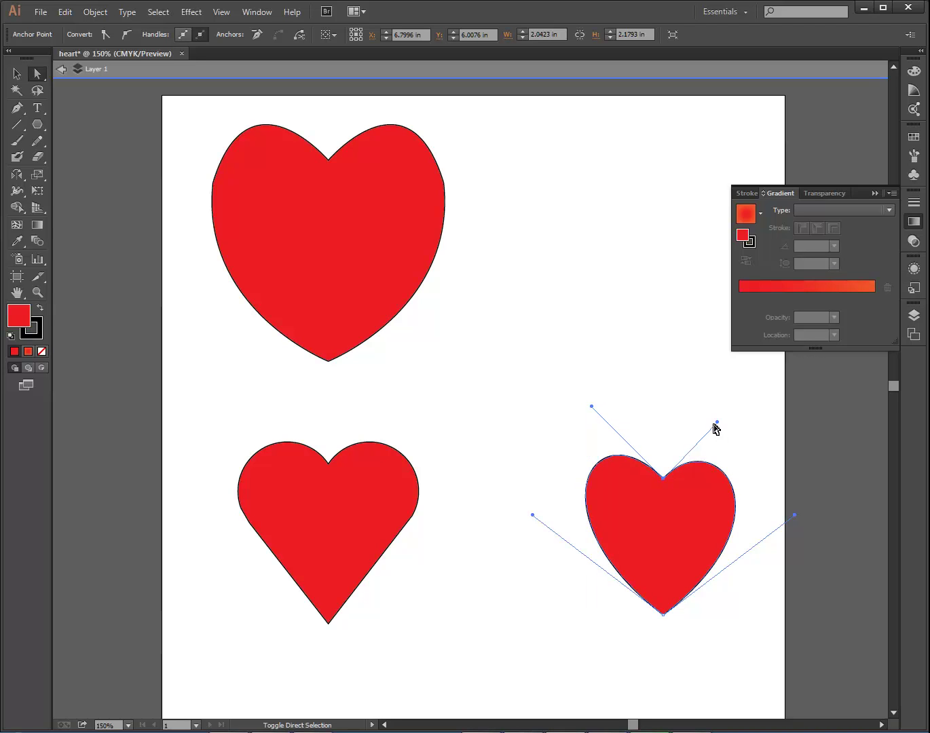
left_click_drag(715, 422, 726, 409)
left_click(791, 614)
left_click_drag(666, 523, 604, 472)
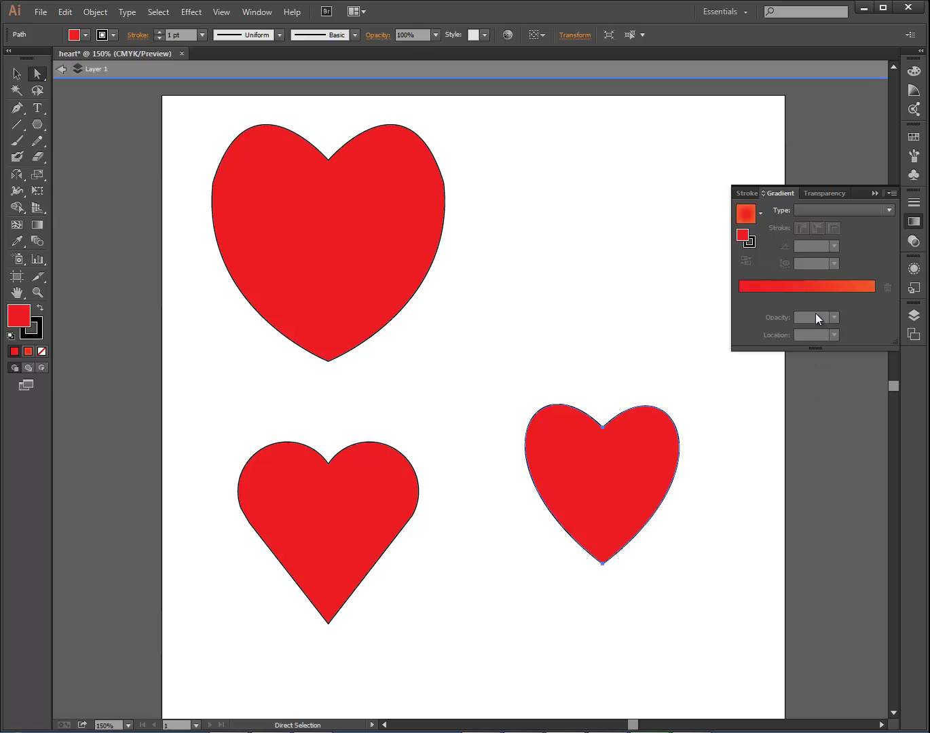
Select all three hearts and fill them with a radial gradient
left_click(357, 264)
left_click(343, 516)
left_click(22, 76)
left_click_drag(212, 124, 677, 588)
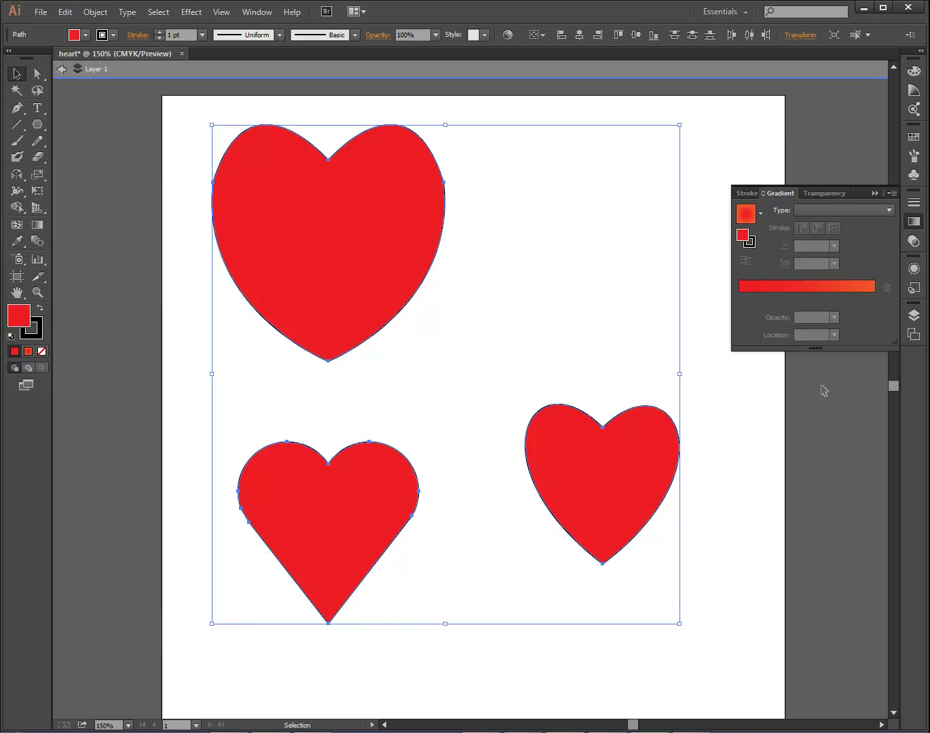
left_click(33, 227)
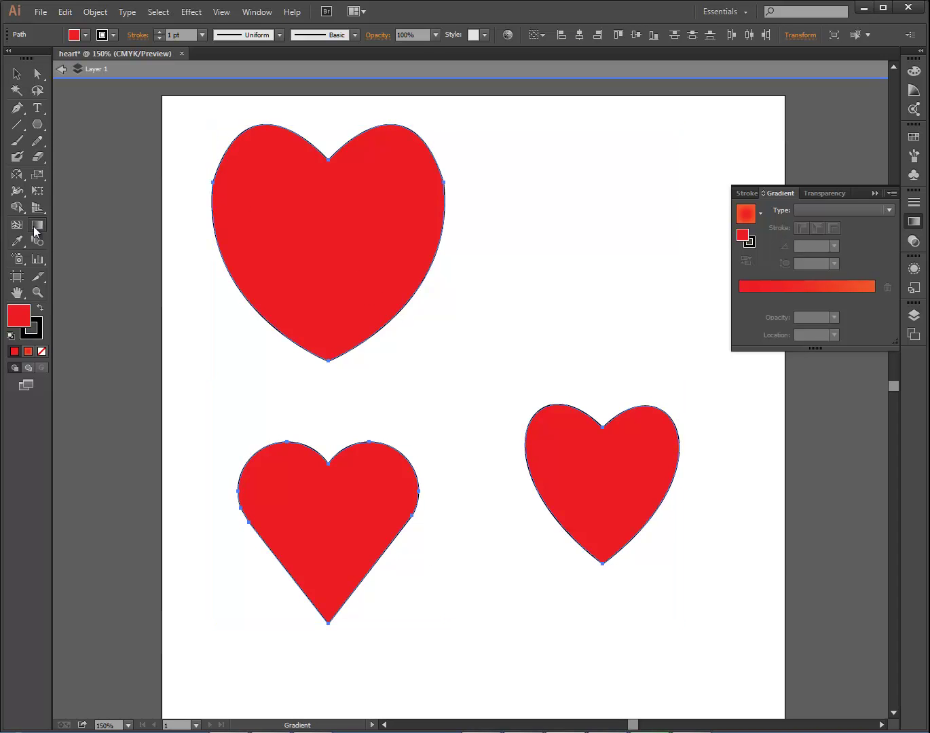
left_click(862, 286)
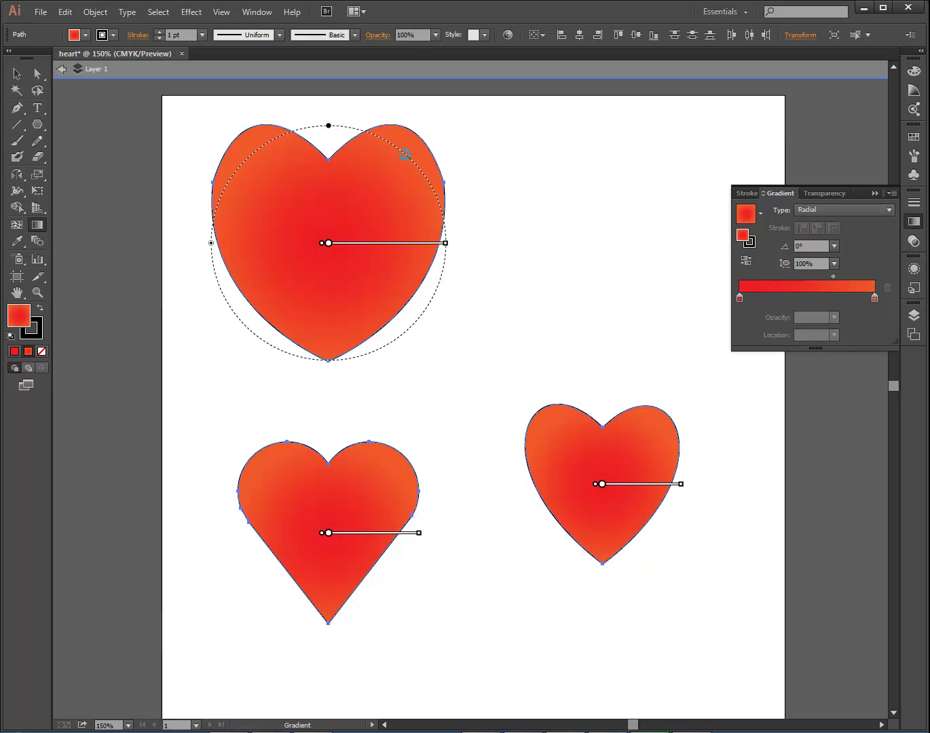
Reverse the gradient, make the left stop yellow, and set the midpoint to 51.73%
left_click(744, 262)
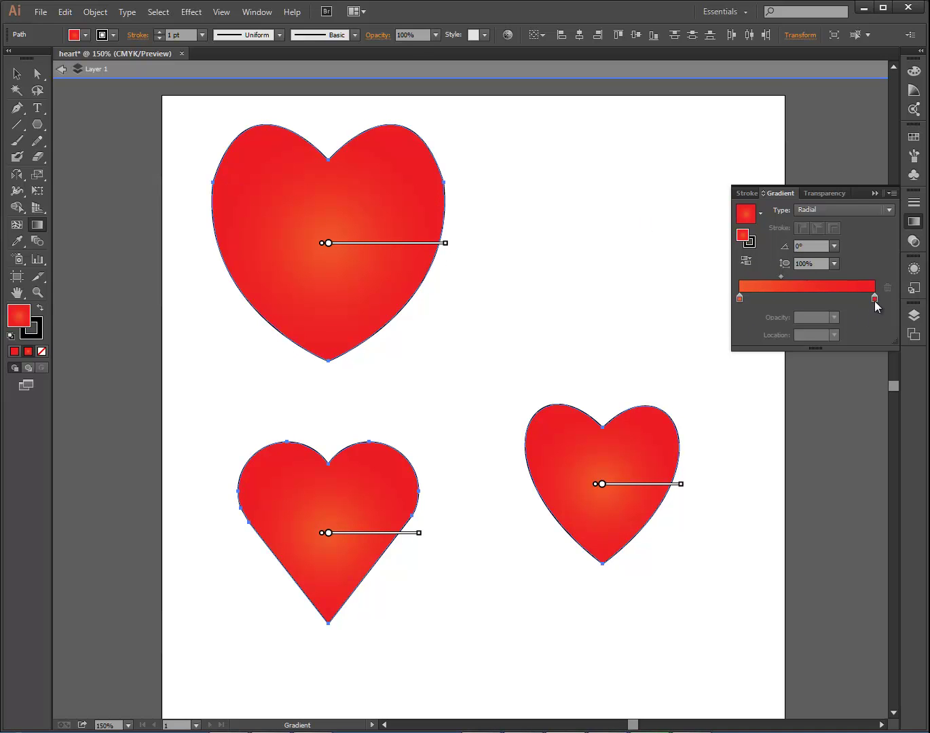
left_click(740, 298)
double_click(740, 299)
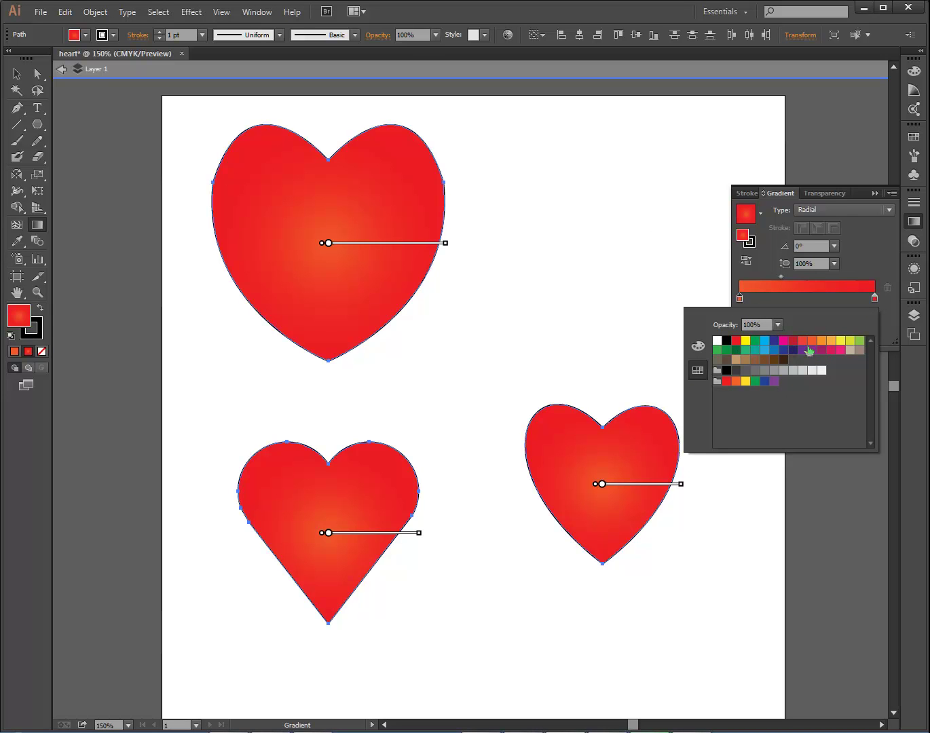
left_click(841, 341)
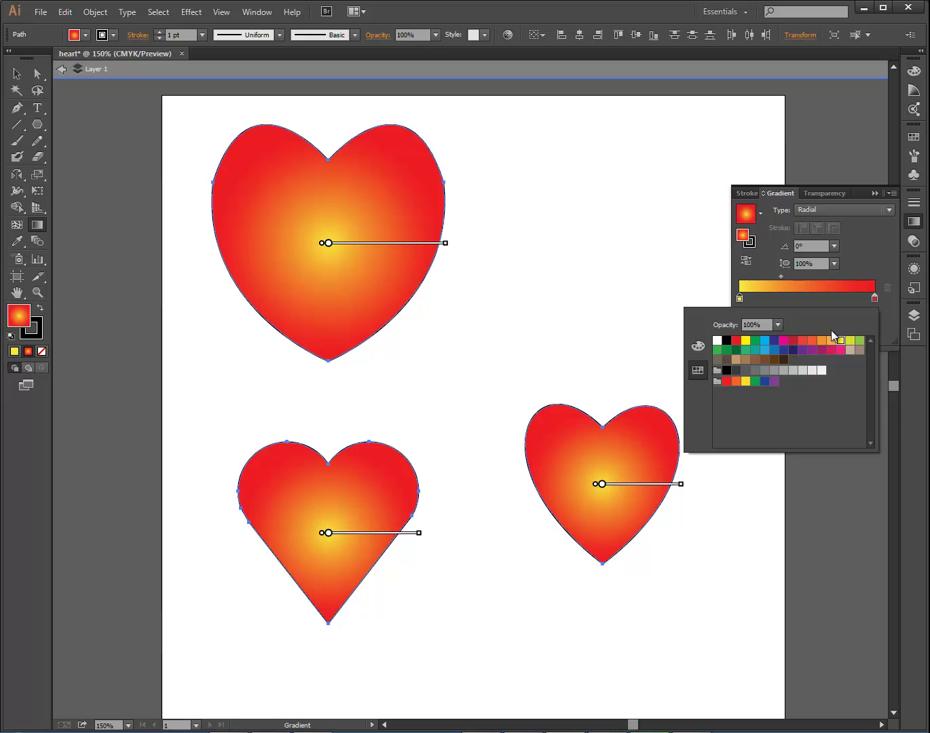
left_click(780, 276)
left_click_drag(781, 276, 809, 278)
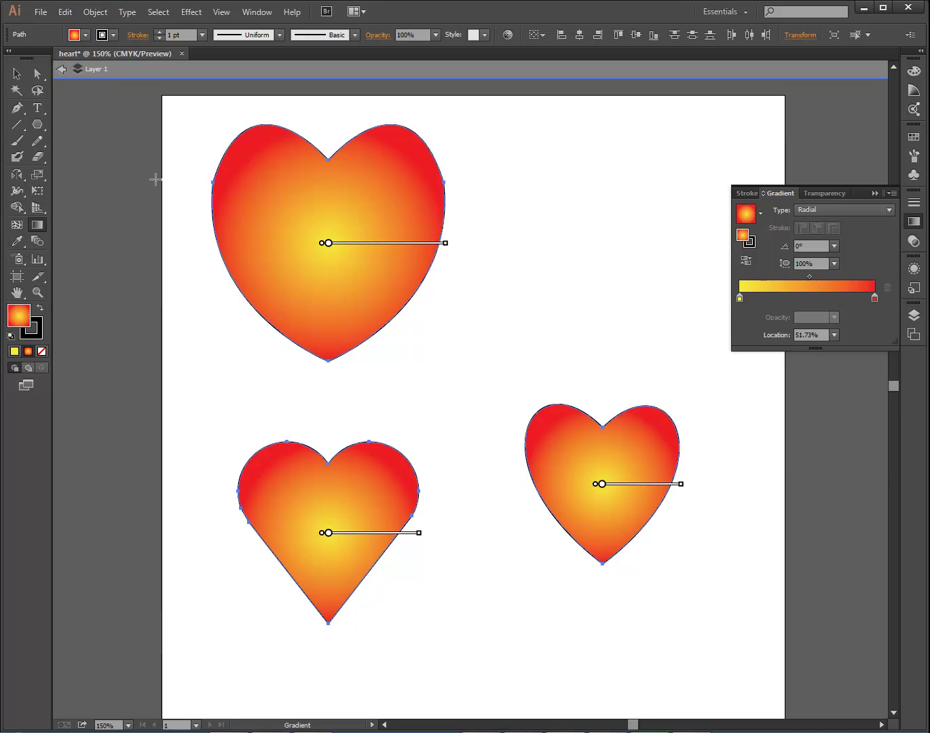
Move the small heart's gradient centre up-right and rotate it to about -149°
key("v")
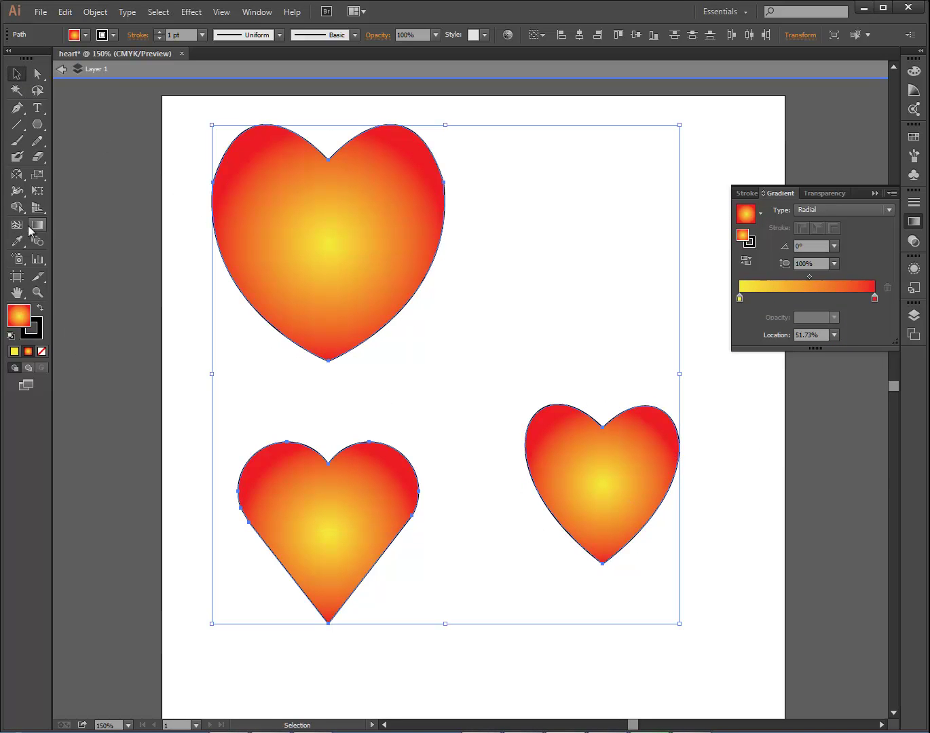
left_click(36, 225)
mouse_move(603, 485)
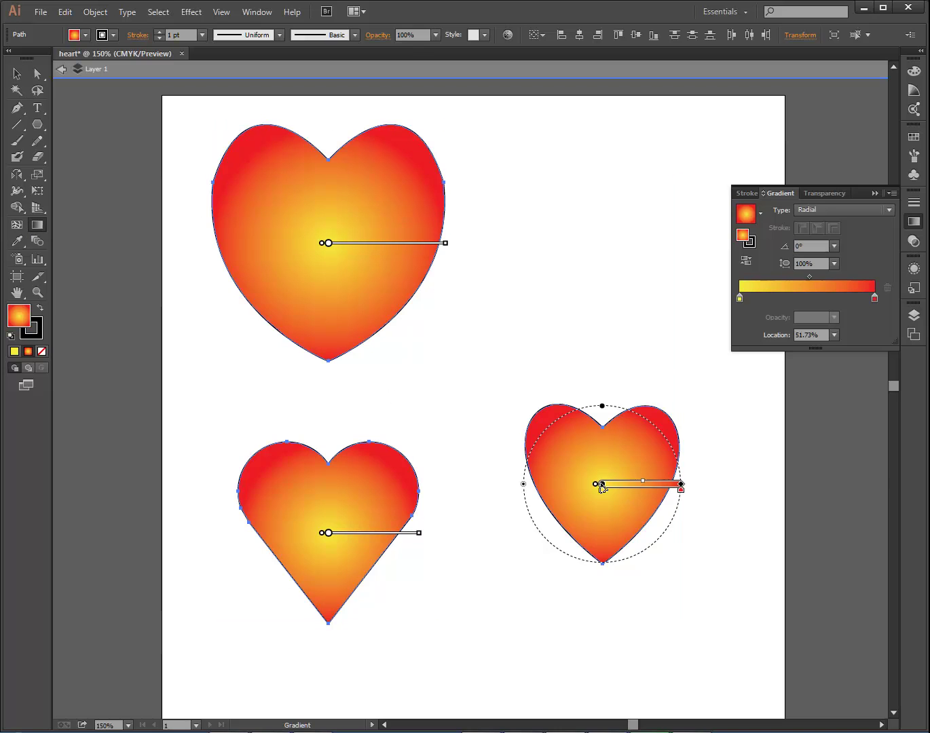
left_click_drag(602, 486, 626, 471)
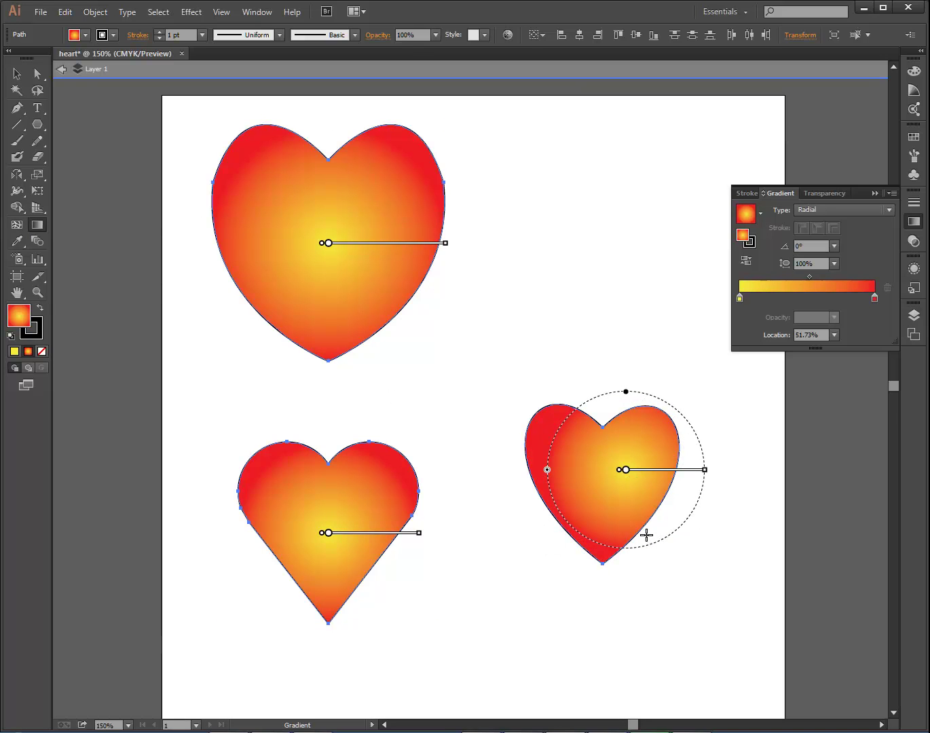
mouse_move(652, 479)
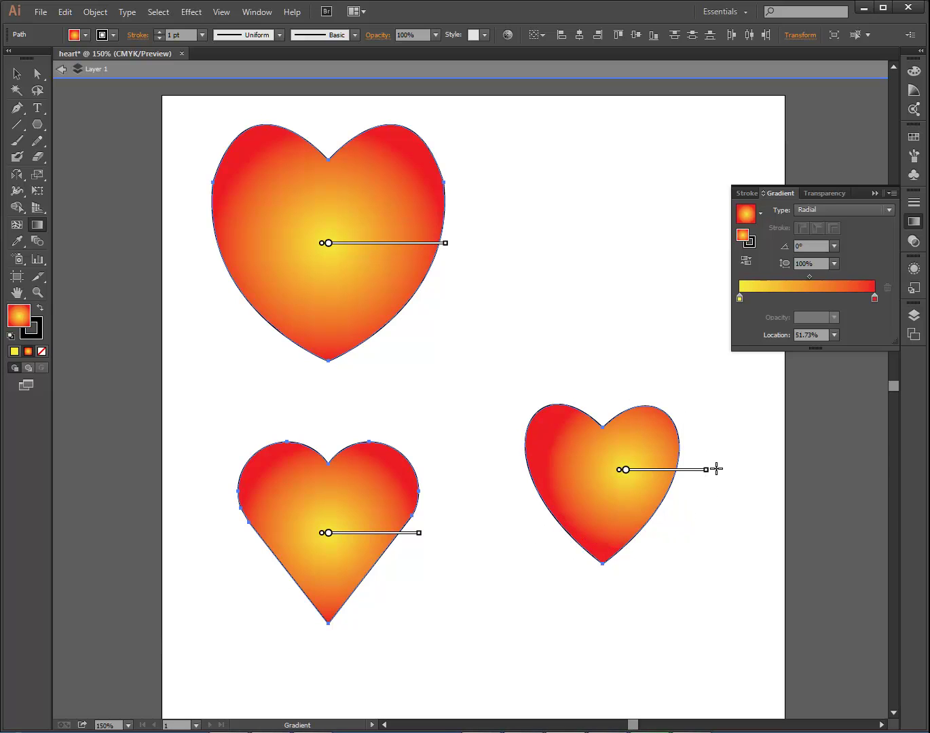
mouse_move(713, 470)
left_mouse_down()
mouse_move(707, 512)
mouse_move(632, 557)
mouse_move(550, 551)
mouse_move(518, 535)
left_mouse_up()
Shift the small heart's yellow highlight further toward its upper right, then select all hearts
mouse_move(560, 514)
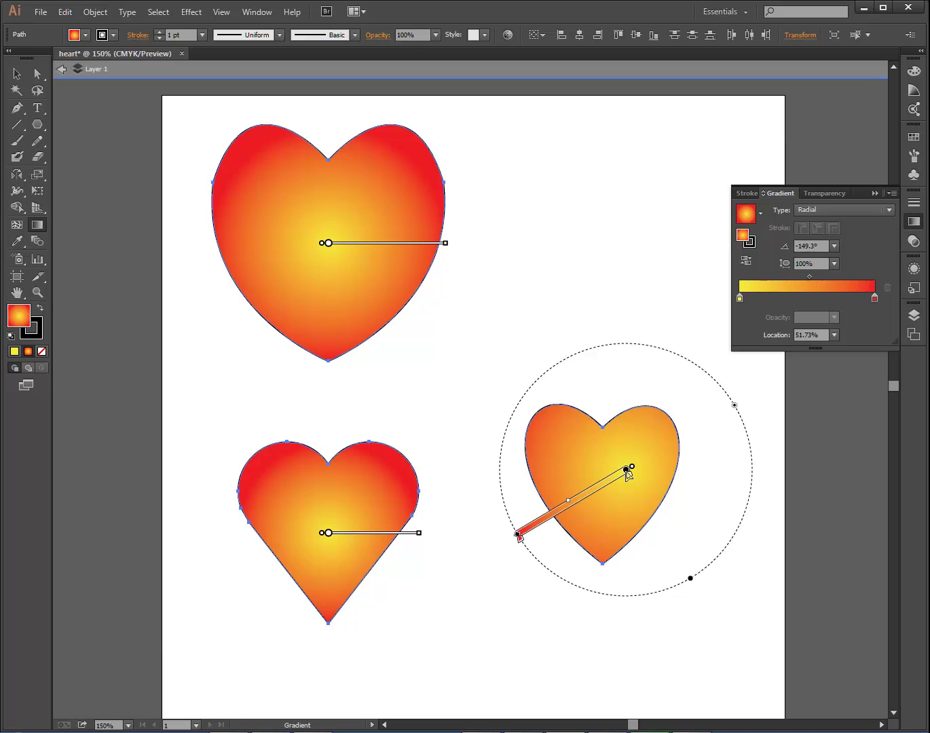
left_click_drag(629, 473, 661, 445)
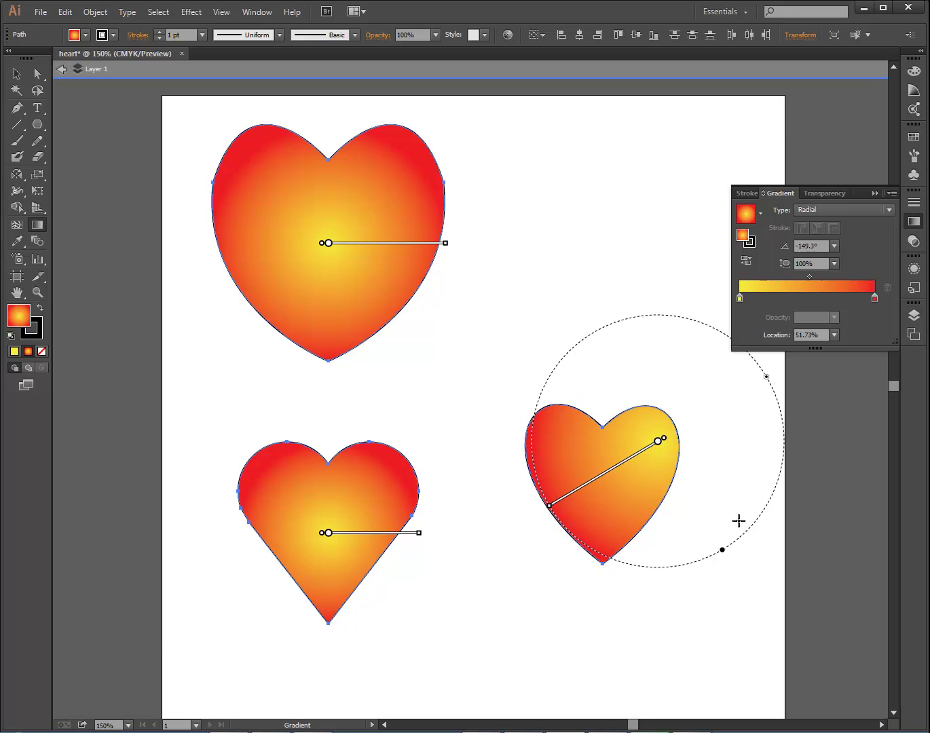
key("v")
key("ctrl+a")
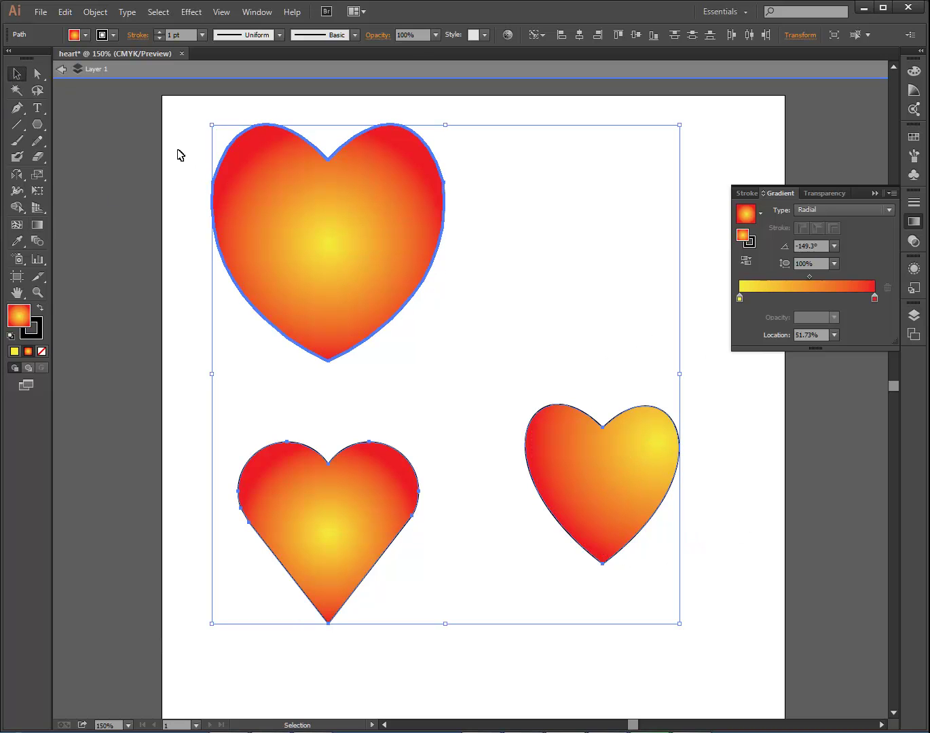
Switch only the top heart's gradient type to Linear
left_click(822, 211)
left_click(830, 223)
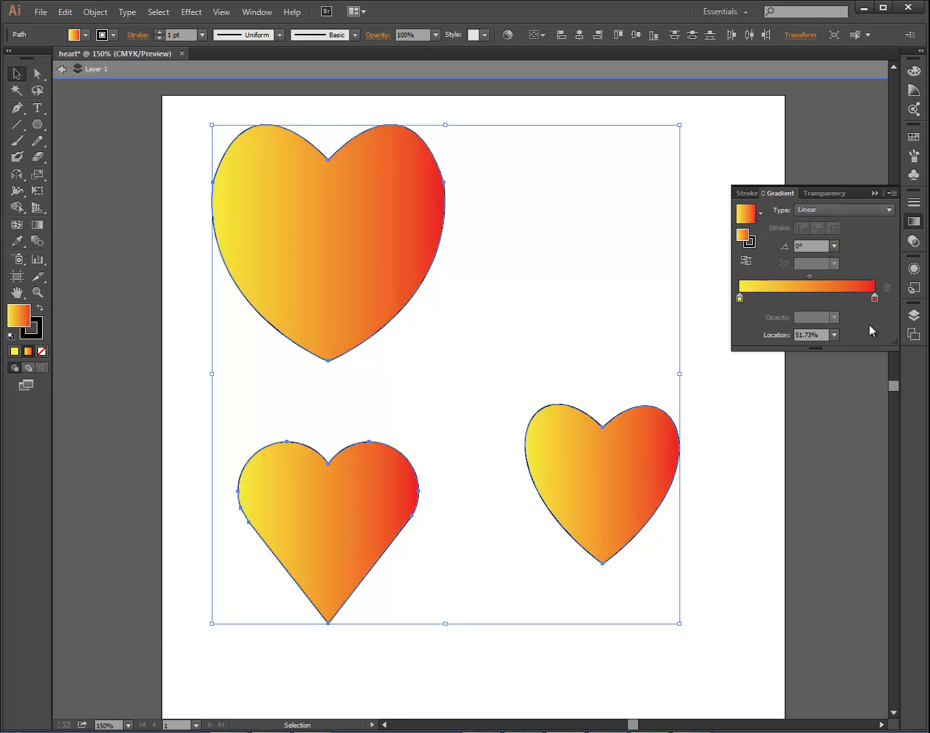
key("ctrl+z")
left_click(710, 161)
left_click(382, 219)
left_click(822, 211)
left_click(821, 226)
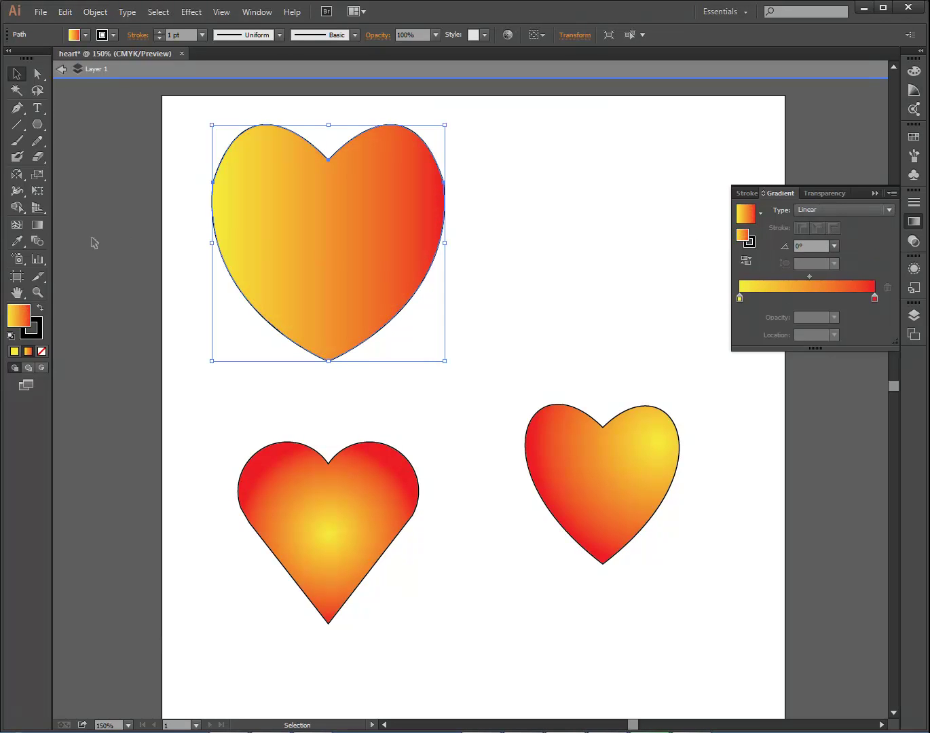
Adjust the gradient bar so yellow covers the left third, turning red at the right edge
left_click(36, 227)
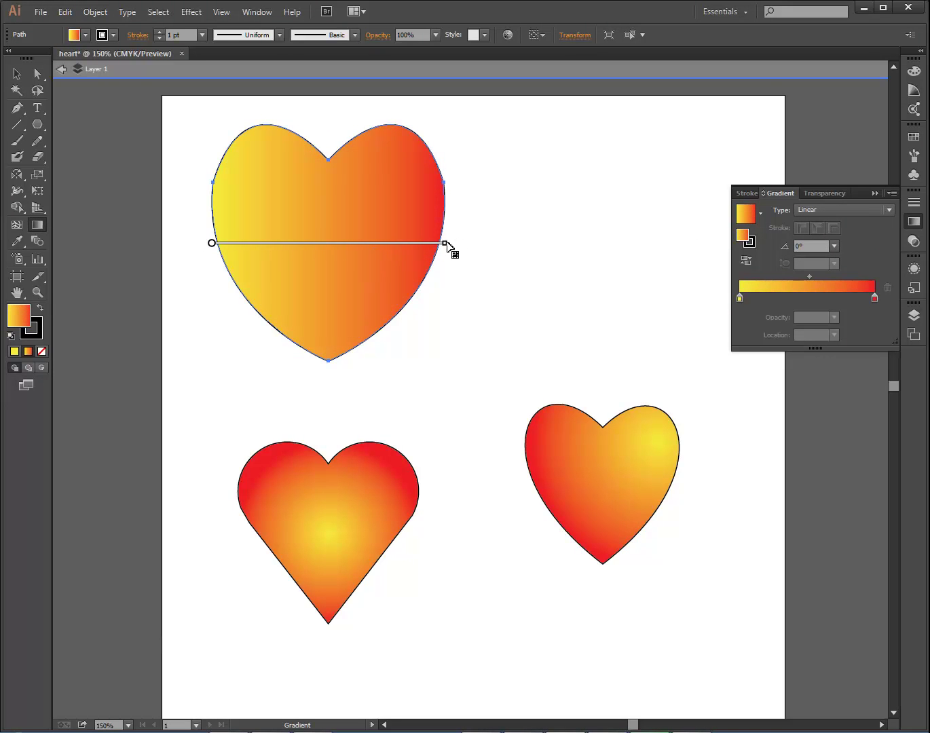
left_click_drag(383, 243, 374, 243)
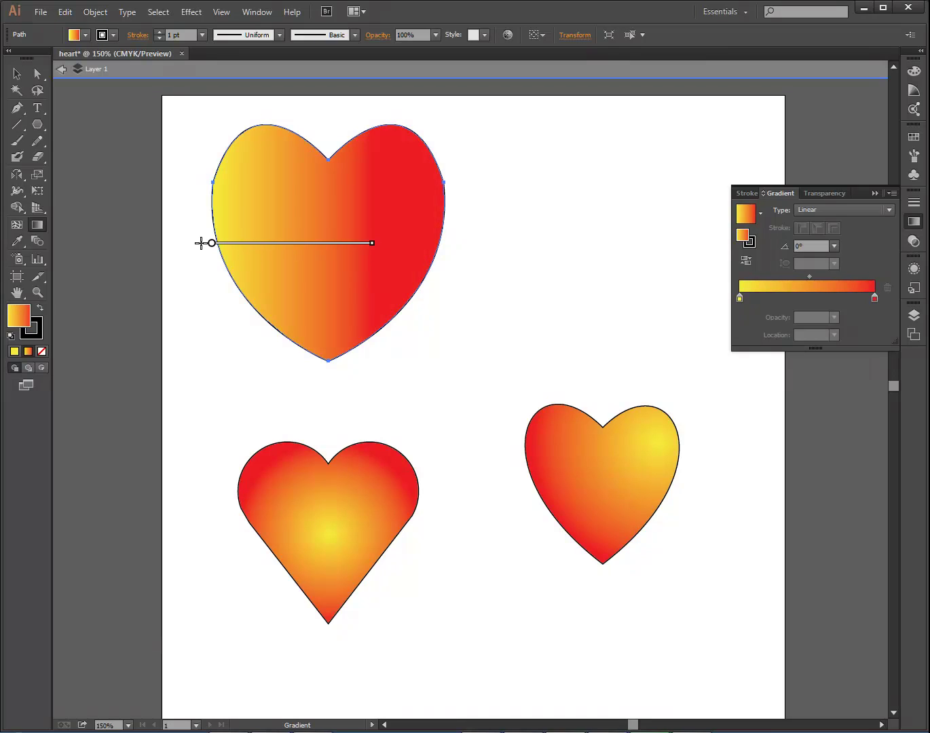
left_click_drag(213, 243, 269, 244)
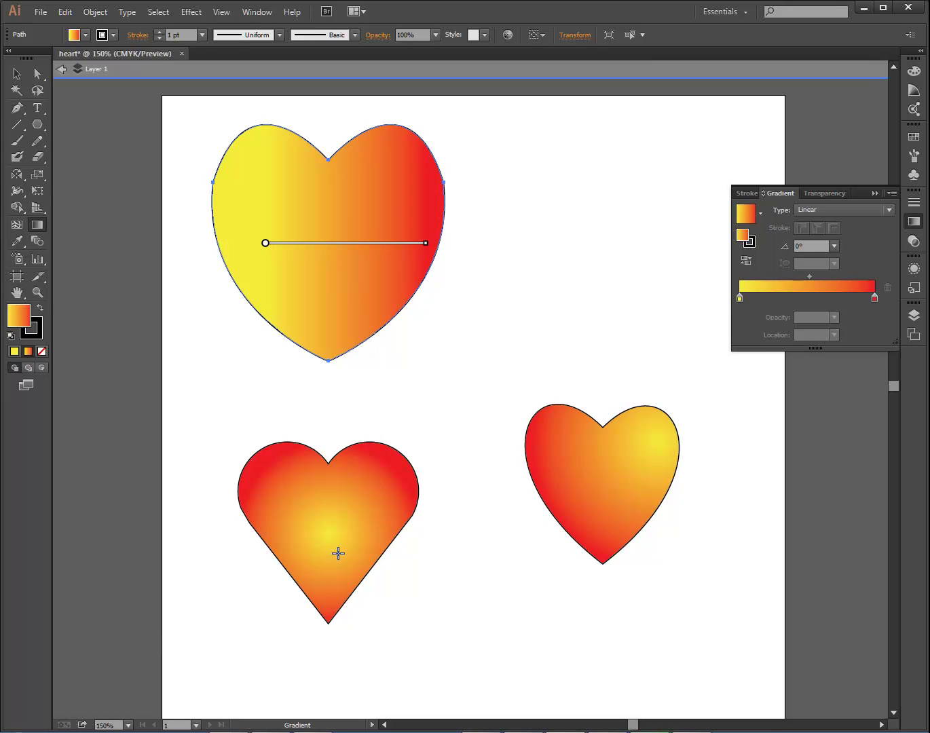